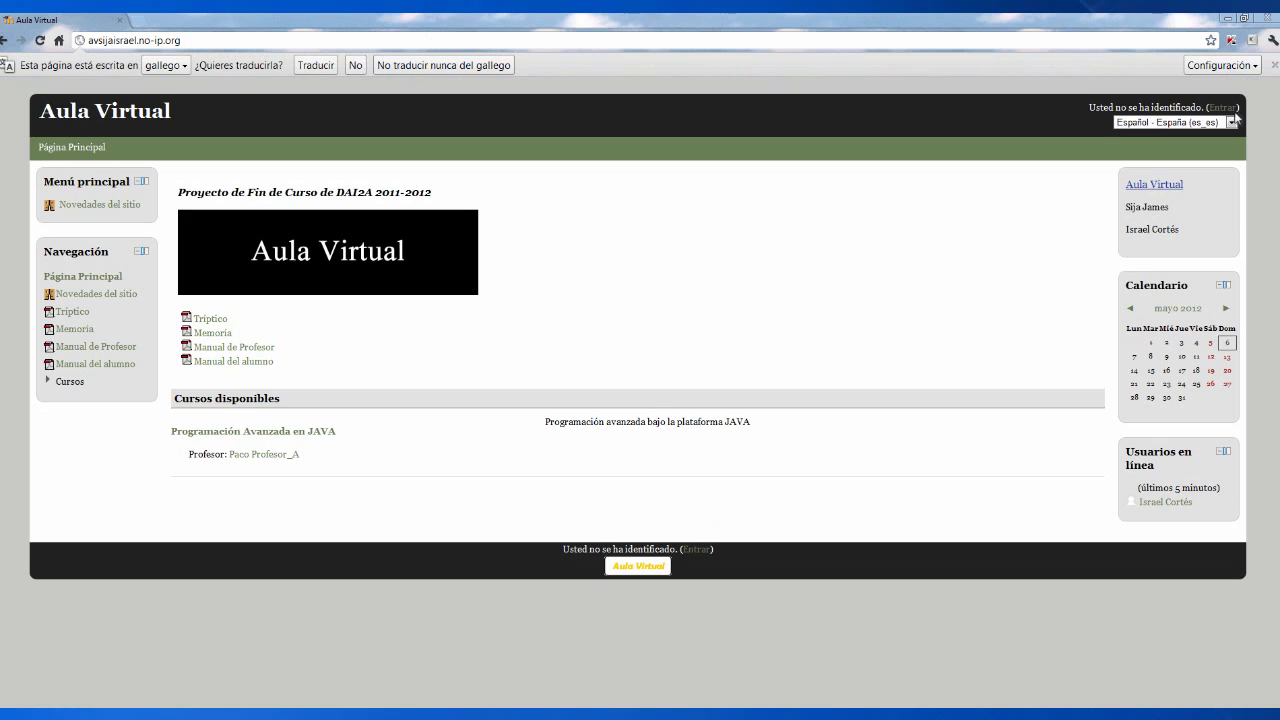
- Log in to the Aula Virtual site with the administrator username and password
{"action": "left_click", "coordinate": [1226, 108]}
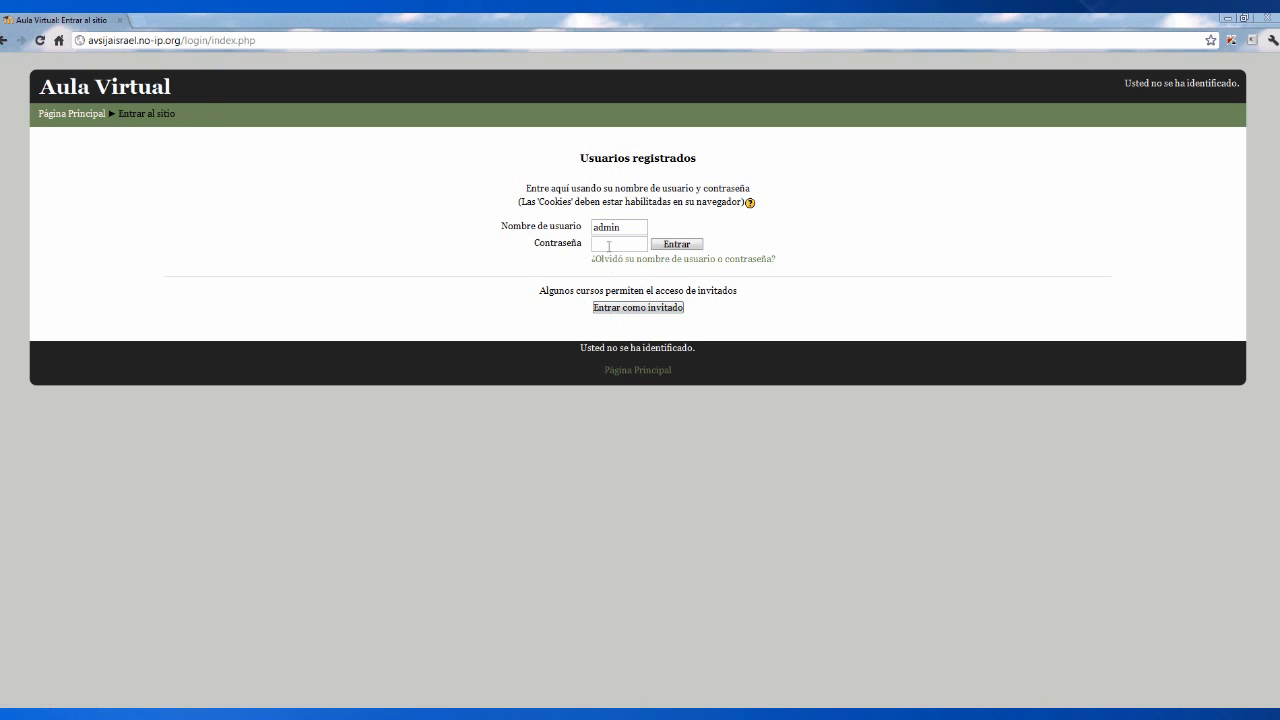
{"action": "left_click", "coordinate": [609, 243]}
{"action": "left_click", "coordinate": [666, 243]}
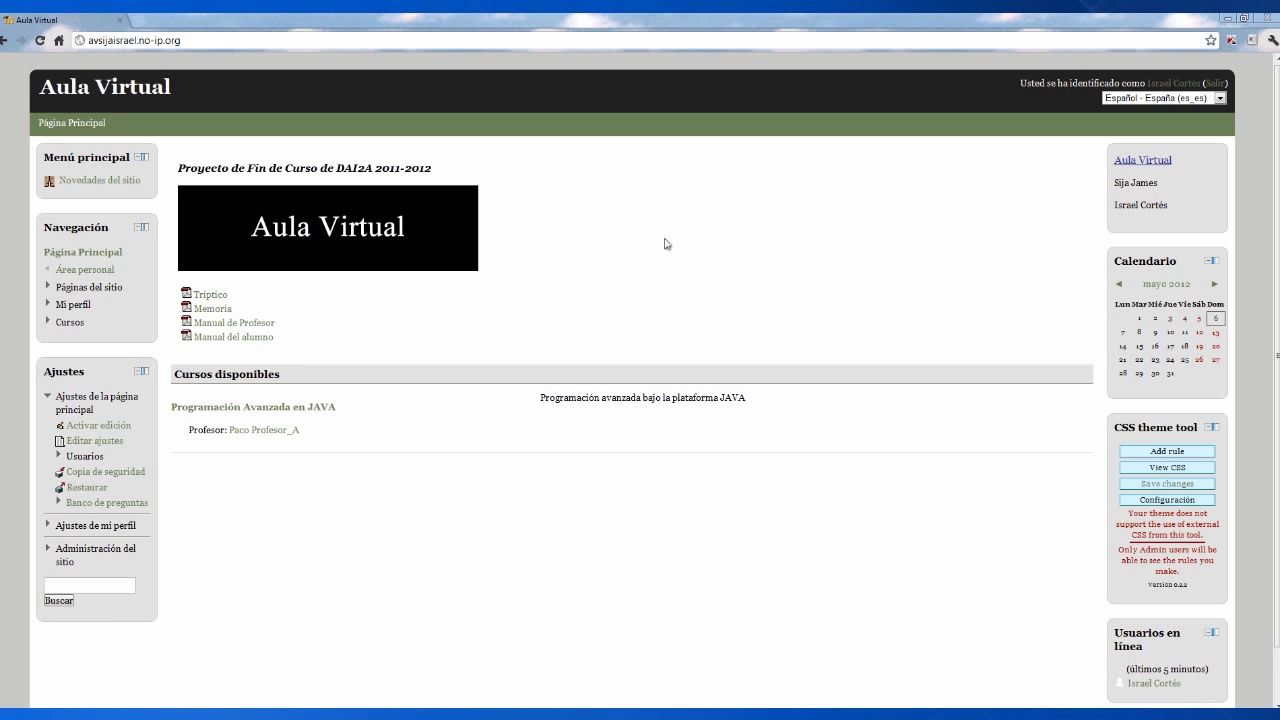
- Open the Agregar usuario form from Administración del sitio > Usuarios > Cuentas
{"action": "left_click", "coordinate": [101, 547]}
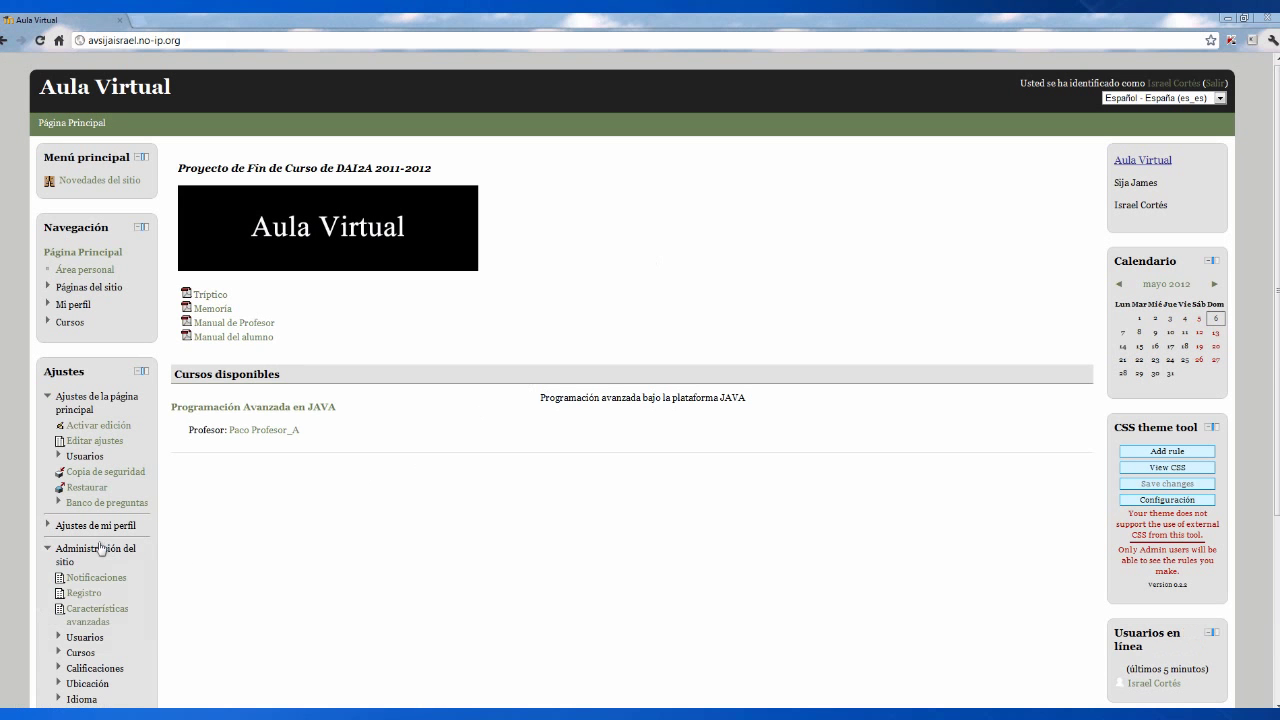
{"action": "left_click", "coordinate": [82, 637]}
{"action": "left_click", "coordinate": [89, 653]}
{"action": "left_click", "coordinate": [100, 670]}
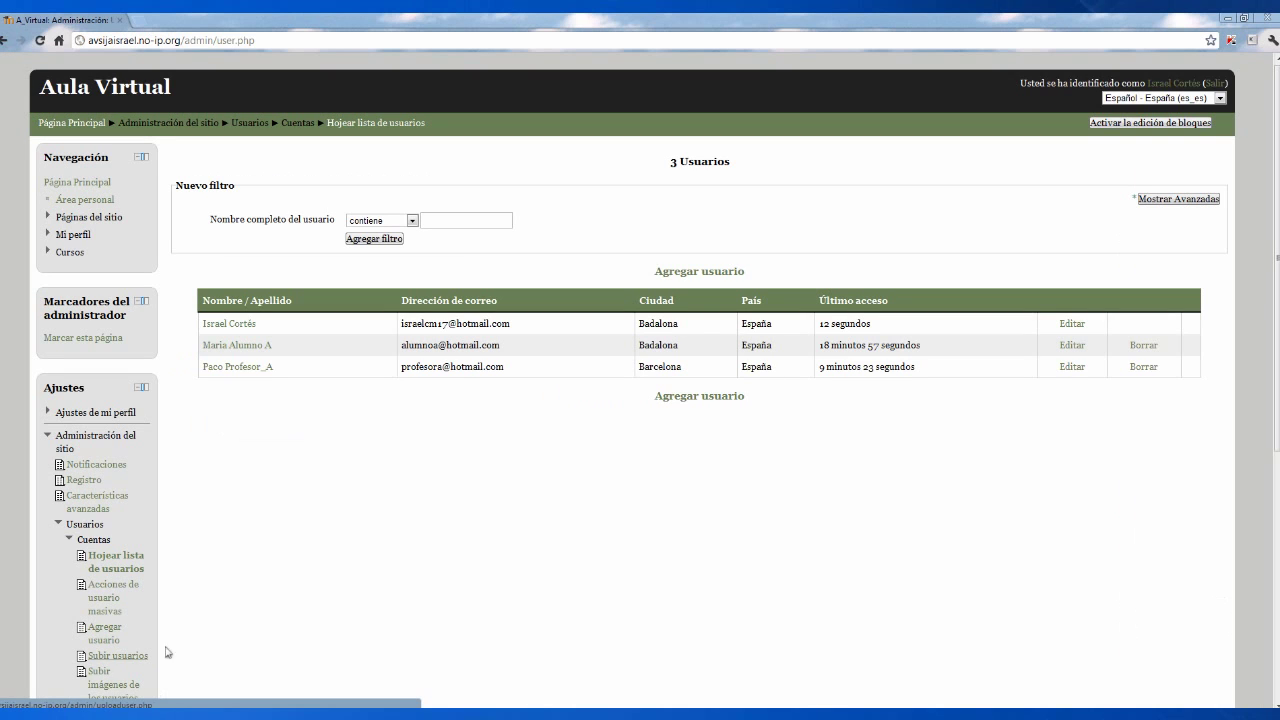
{"action": "left_click", "coordinate": [672, 397]}
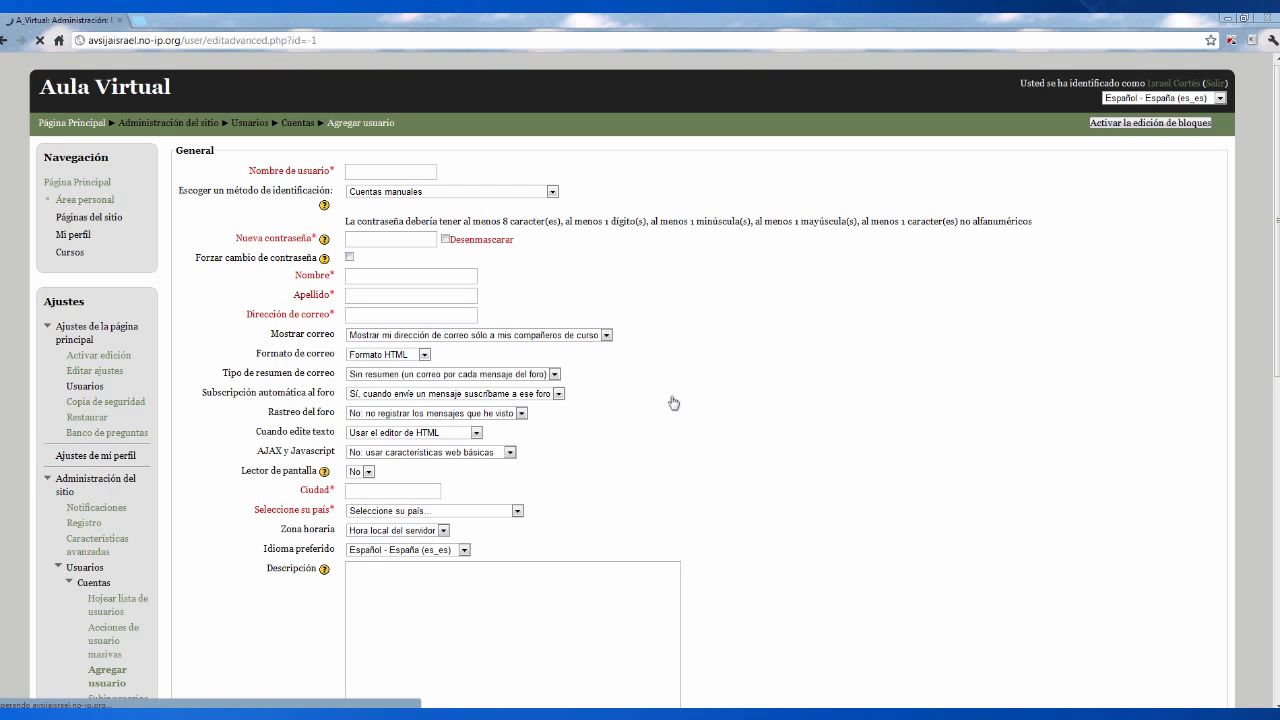
- Fill in the new user's username, password, first name, e-mail address and city Badalona
{"action": "left_click", "coordinate": [408, 168]}
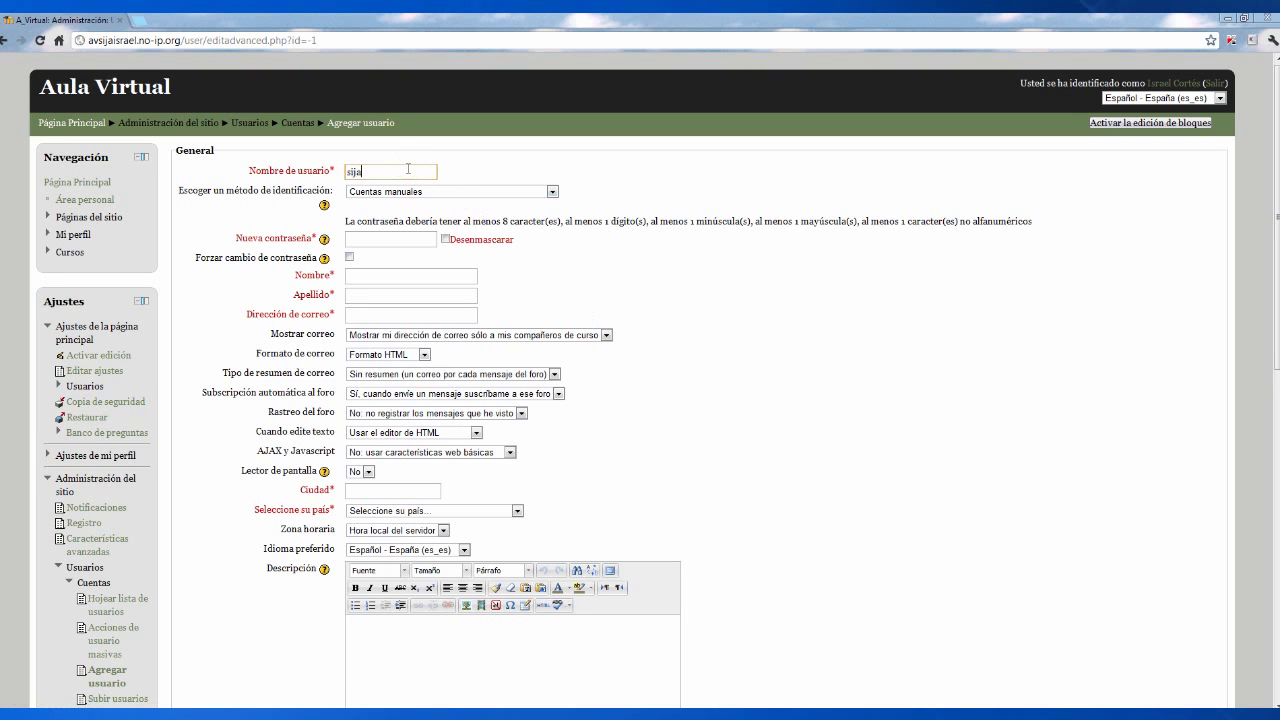
{"action": "key", "text": "Tab"}
{"action": "key", "text": "Tab"}
{"action": "key", "text": "Tab"}
{"action": "type", "text": "a"}
{"action": "left_click", "coordinate": [446, 240]}
{"action": "key", "text": "Tab"}
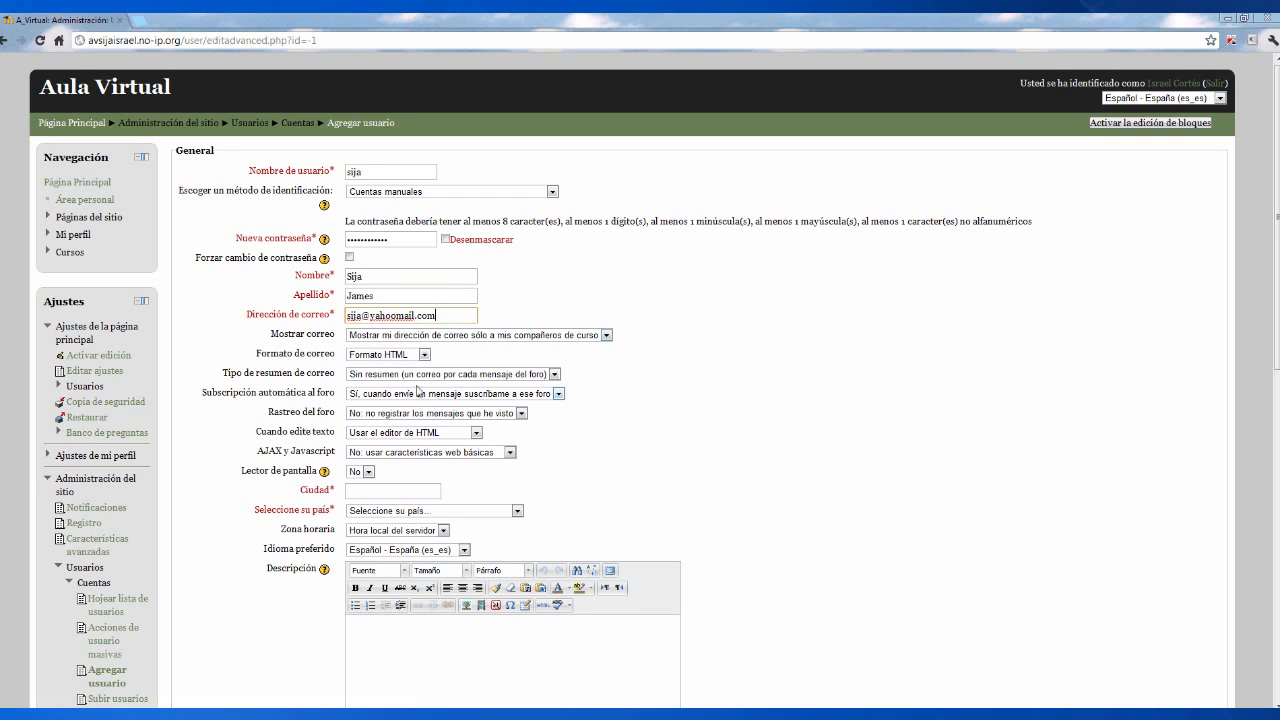
{"action": "left_click", "coordinate": [401, 490]}
{"action": "type", "text": "Badalona"}
- Set the country to España and save the new user account
{"action": "left_click", "coordinate": [517, 510]}
{"action": "scroll", "coordinate": [459, 466], "scroll_direction": "down", "scroll_amount": 3}
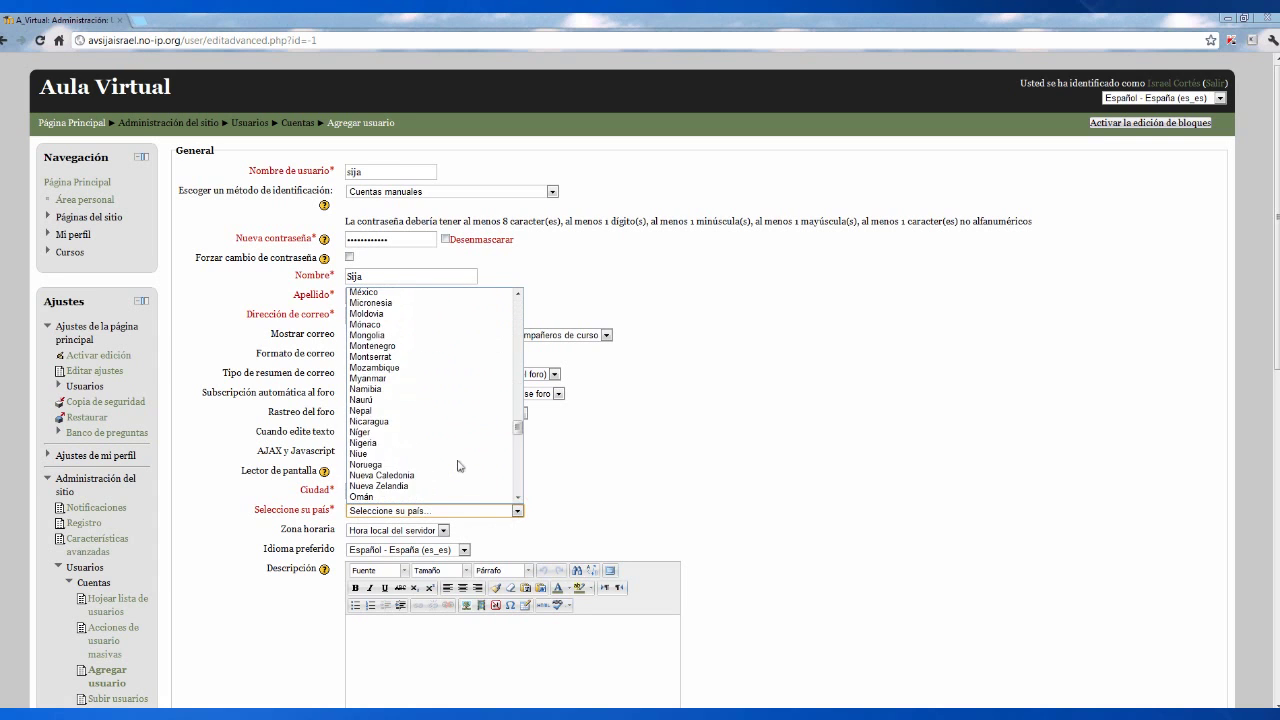
{"action": "scroll", "coordinate": [440, 466], "scroll_direction": "down", "scroll_amount": 10}
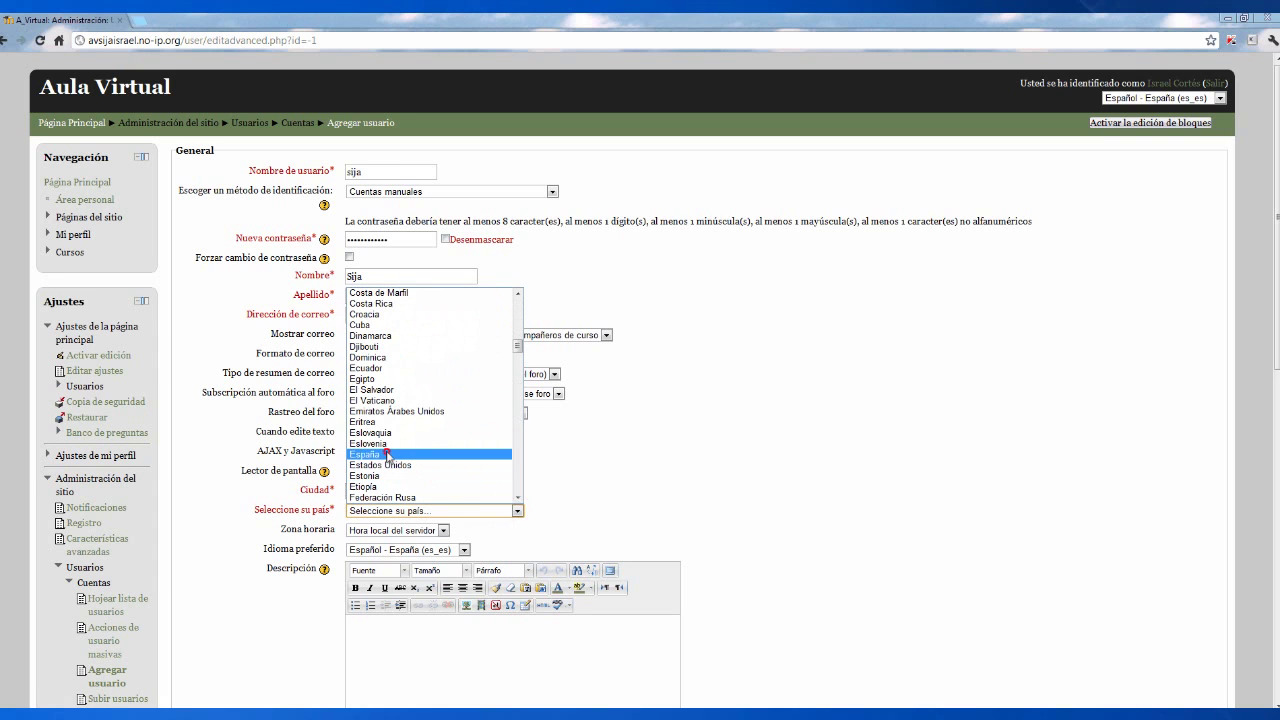
{"action": "left_click", "coordinate": [388, 454]}
{"action": "scroll", "coordinate": [460, 602], "scroll_direction": "down", "scroll_amount": 4}
{"action": "scroll", "coordinate": [460, 602], "scroll_direction": "down", "scroll_amount": 9}
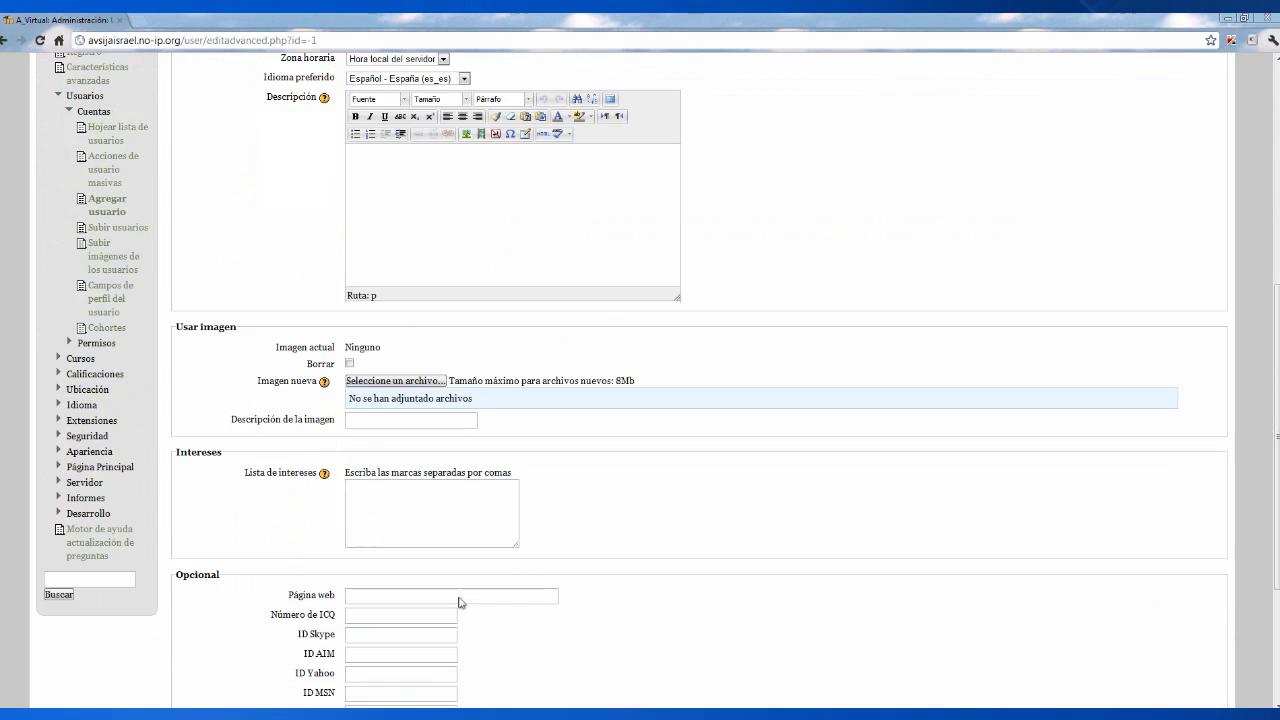
{"action": "left_click", "coordinate": [450, 641]}
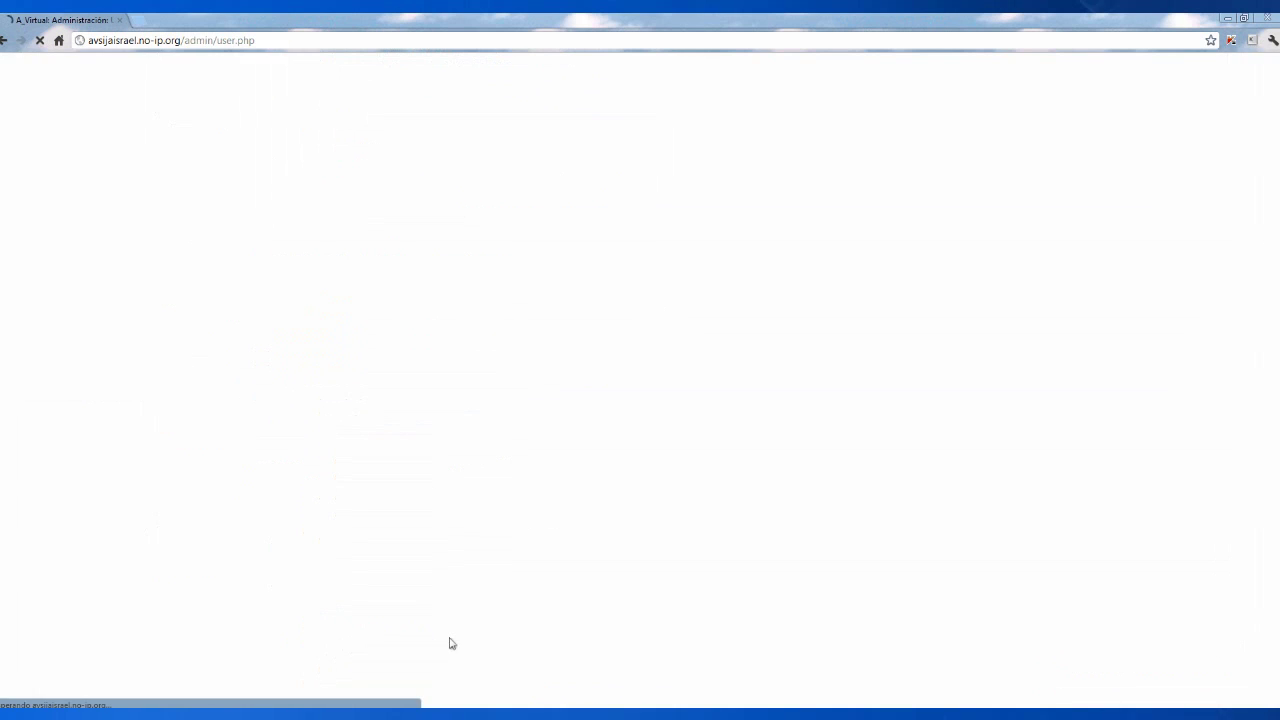
- Open the new-course form from Cursos > Agregar/editar cursos
{"action": "scroll", "coordinate": [451, 643], "scroll_direction": "down", "scroll_amount": 4}
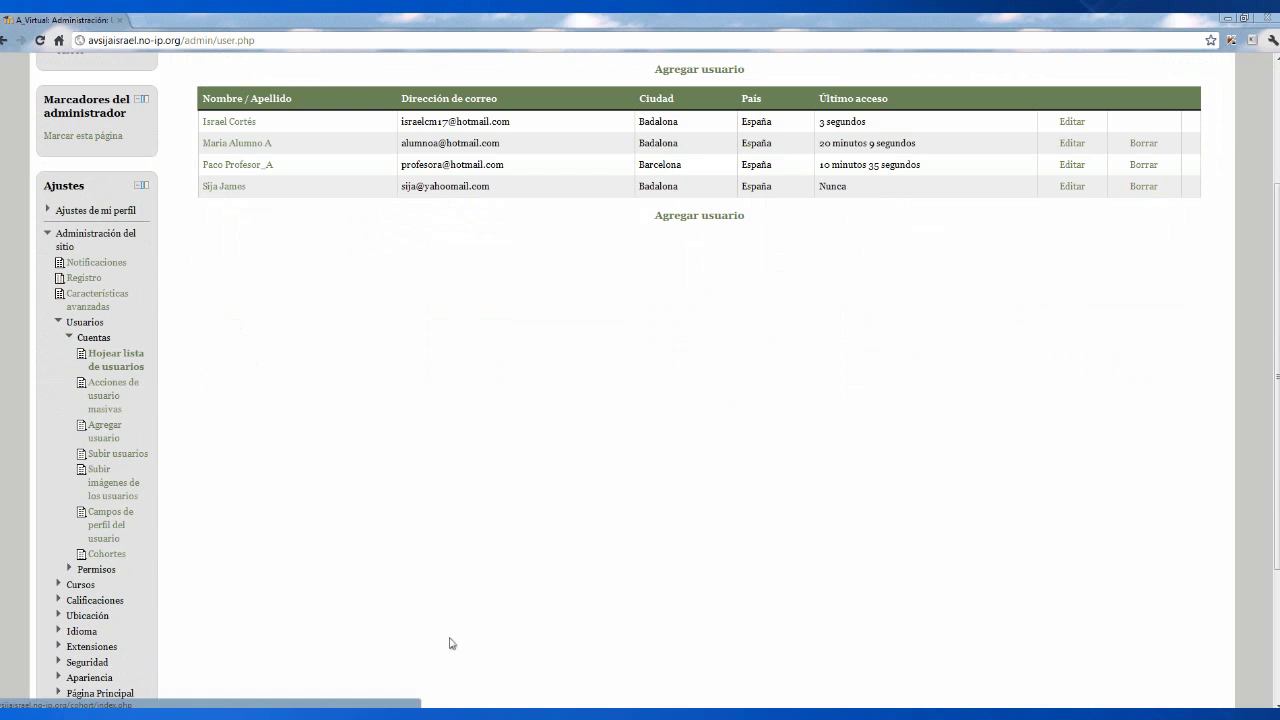
{"action": "left_click", "coordinate": [80, 584]}
{"action": "left_click", "coordinate": [99, 610]}
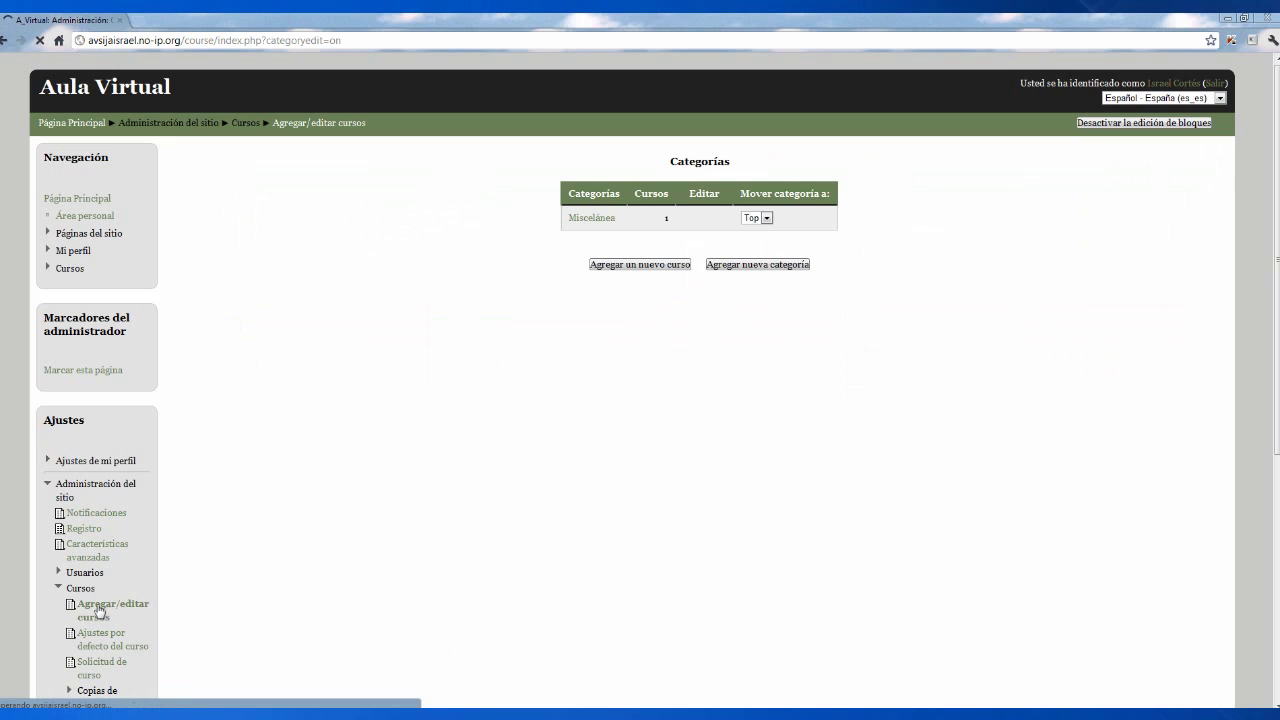
{"action": "left_click", "coordinate": [672, 266]}
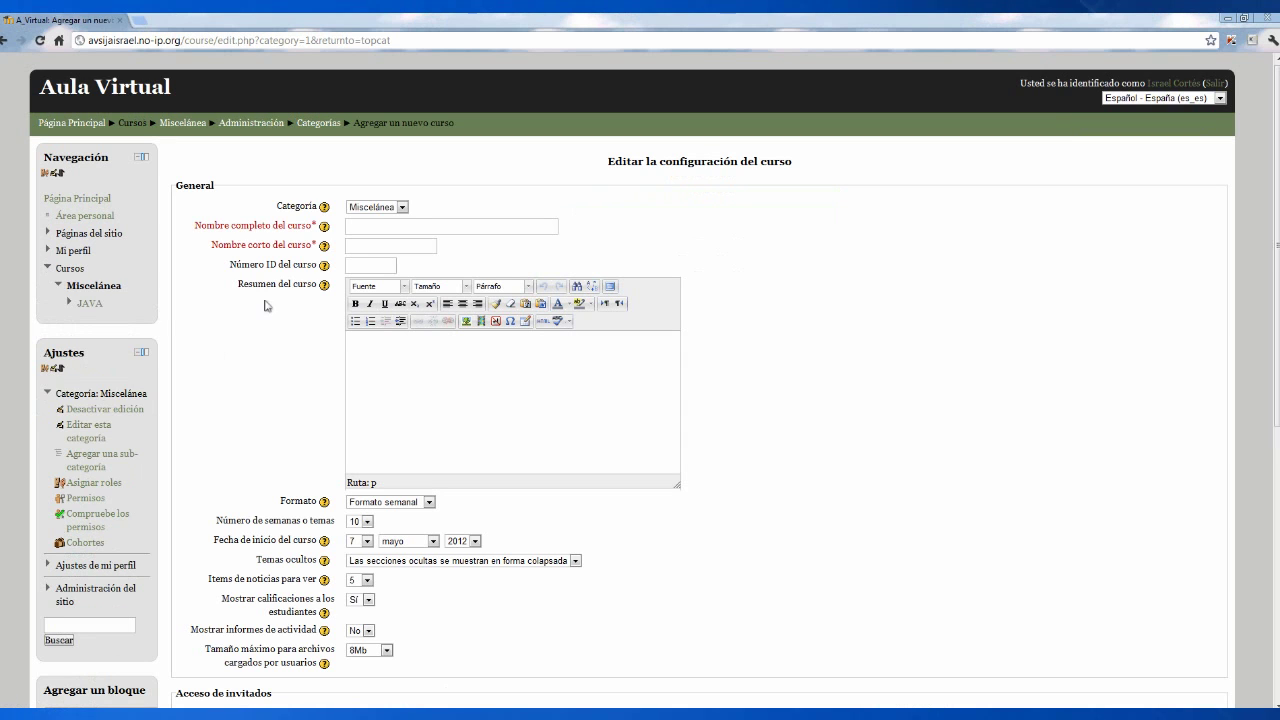
- Give the course ID number 02 and Formato de temas, then save it
{"action": "left_click", "coordinate": [378, 263]}
{"action": "type", "text": "o2"}
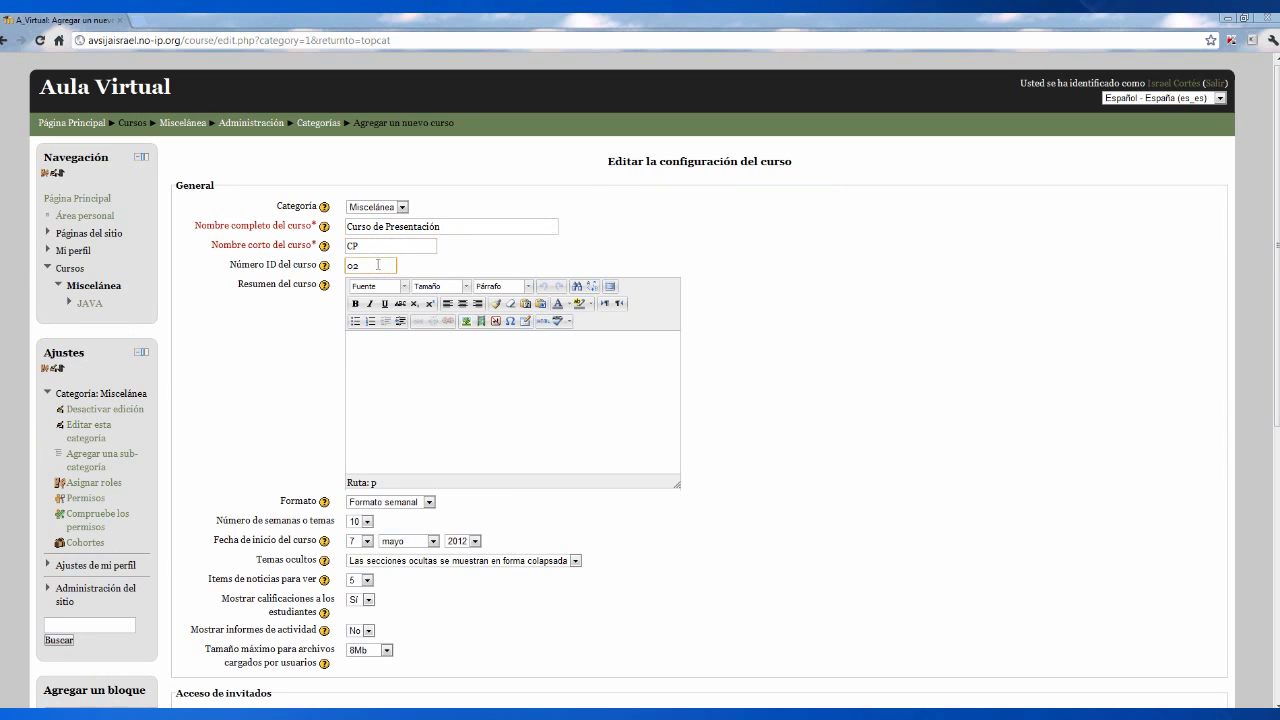
{"action": "left_click", "coordinate": [429, 502]}
{"action": "left_click", "coordinate": [407, 537]}
{"action": "scroll", "coordinate": [463, 595], "scroll_direction": "down", "scroll_amount": 5}
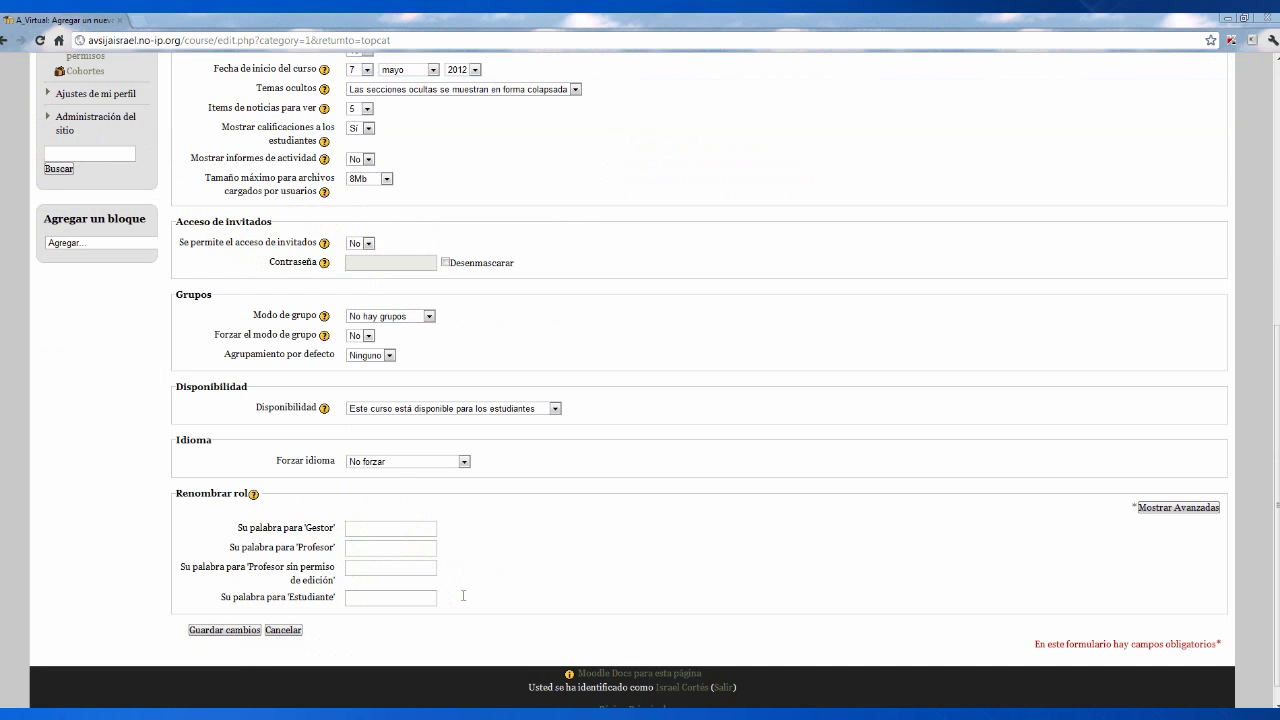
{"action": "left_click", "coordinate": [224, 630]}
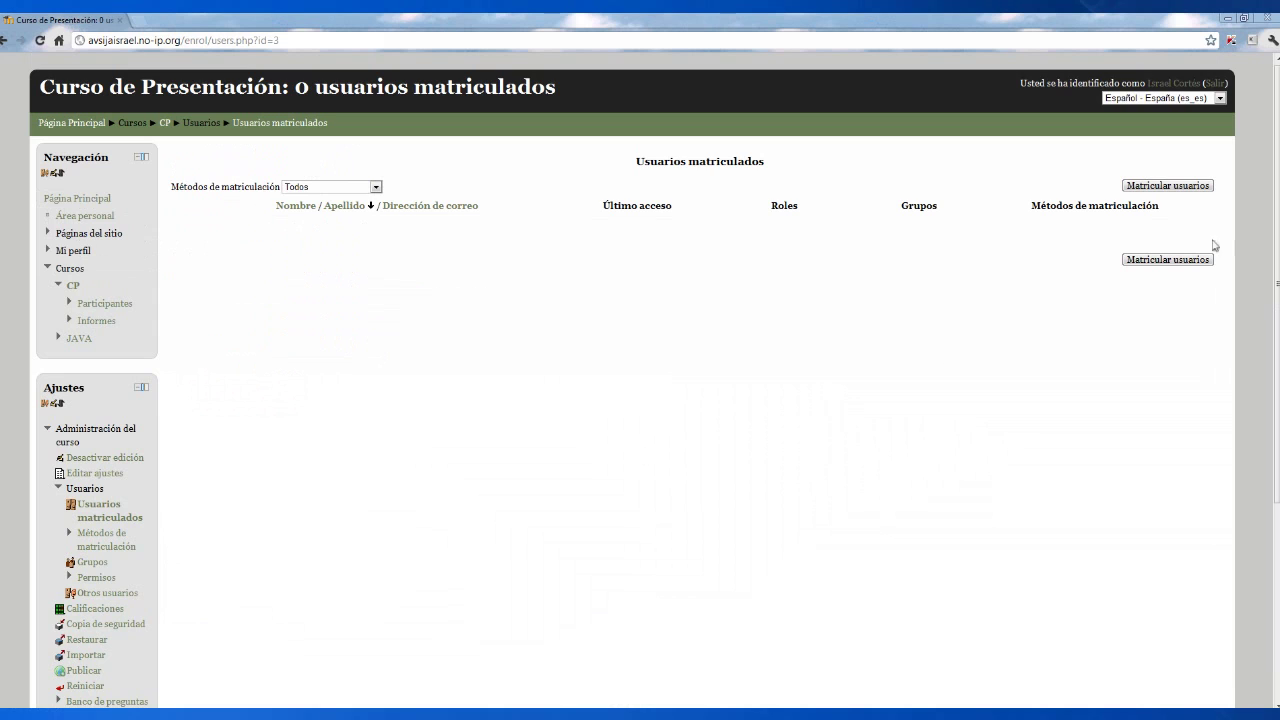
- Enrol the newly created user in the course as a student
{"action": "left_click", "coordinate": [1193, 190]}
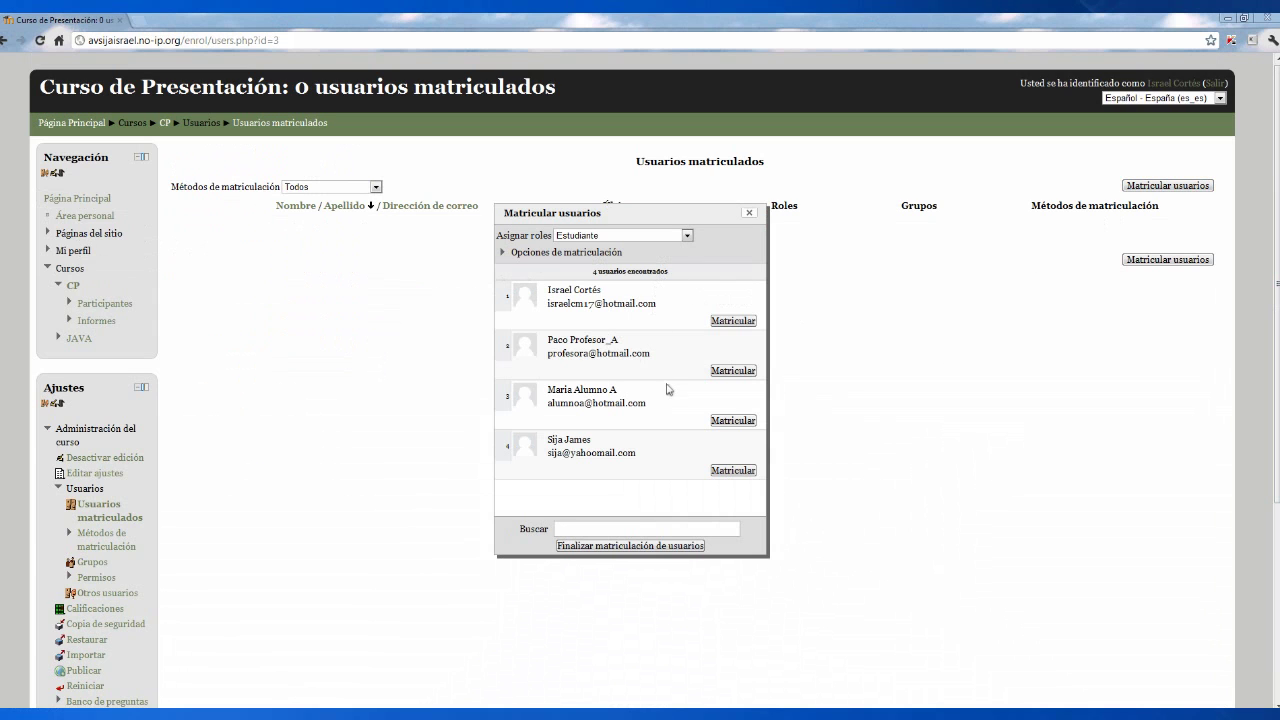
{"action": "left_click", "coordinate": [721, 472]}
{"action": "left_click", "coordinate": [685, 548]}
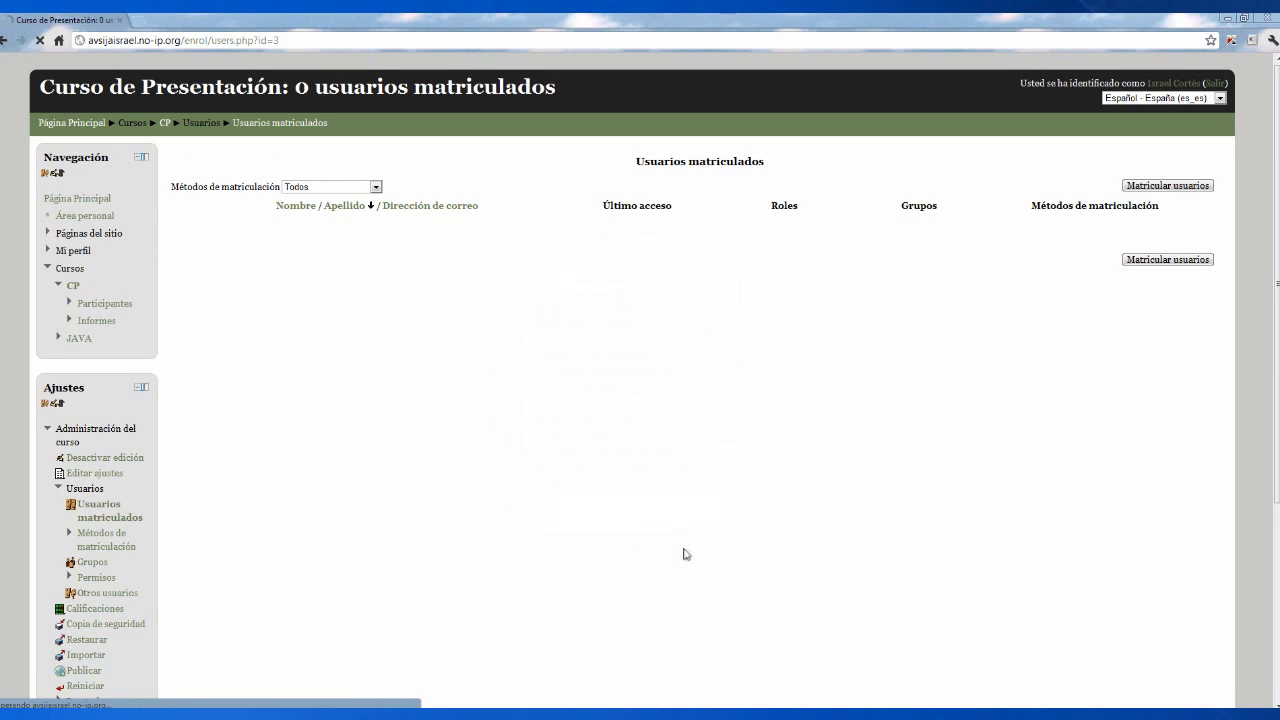
- Enrol the teacher account with the Profesor role and return to the CP course page
{"action": "left_click", "coordinate": [1180, 186]}
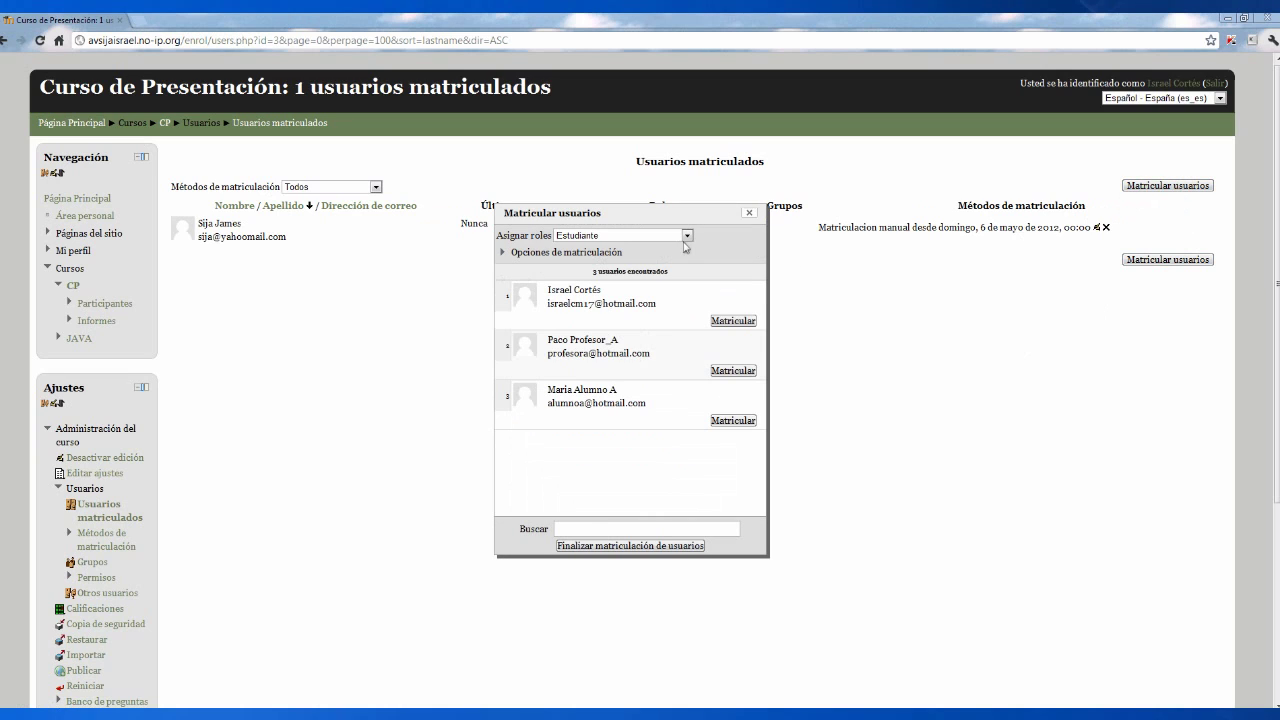
{"action": "left_click", "coordinate": [687, 237]}
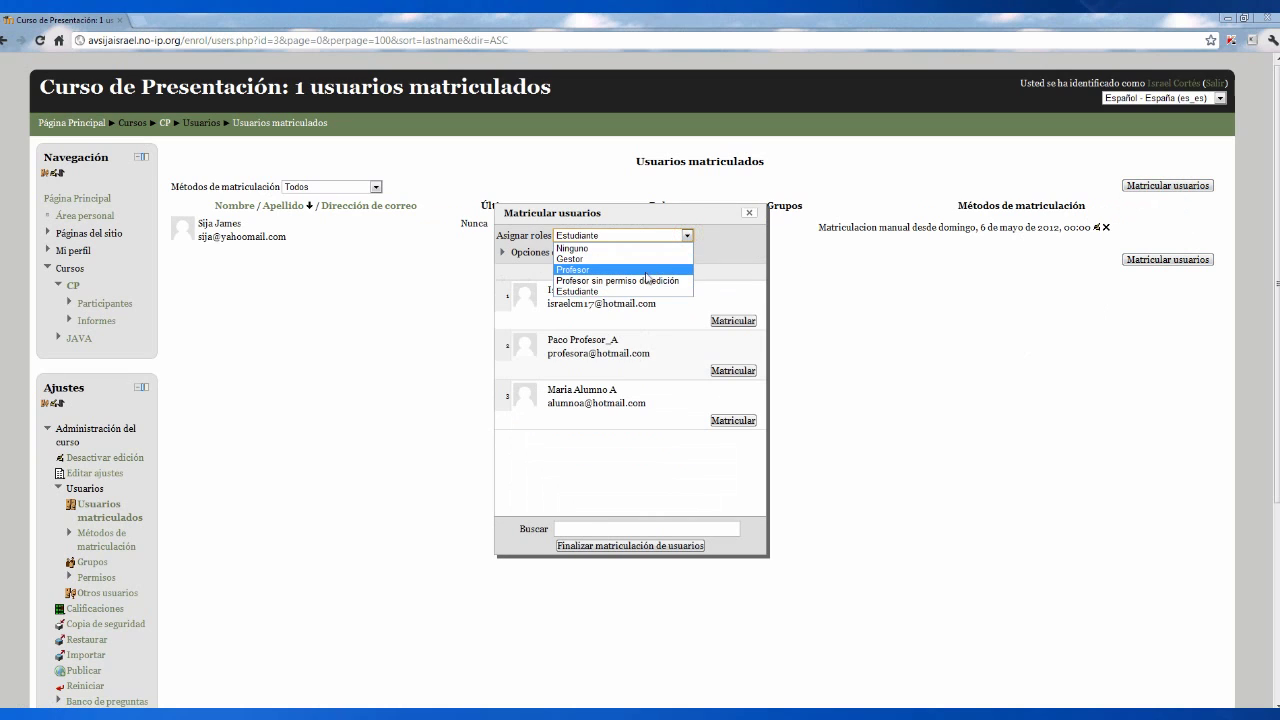
{"action": "left_click", "coordinate": [646, 274]}
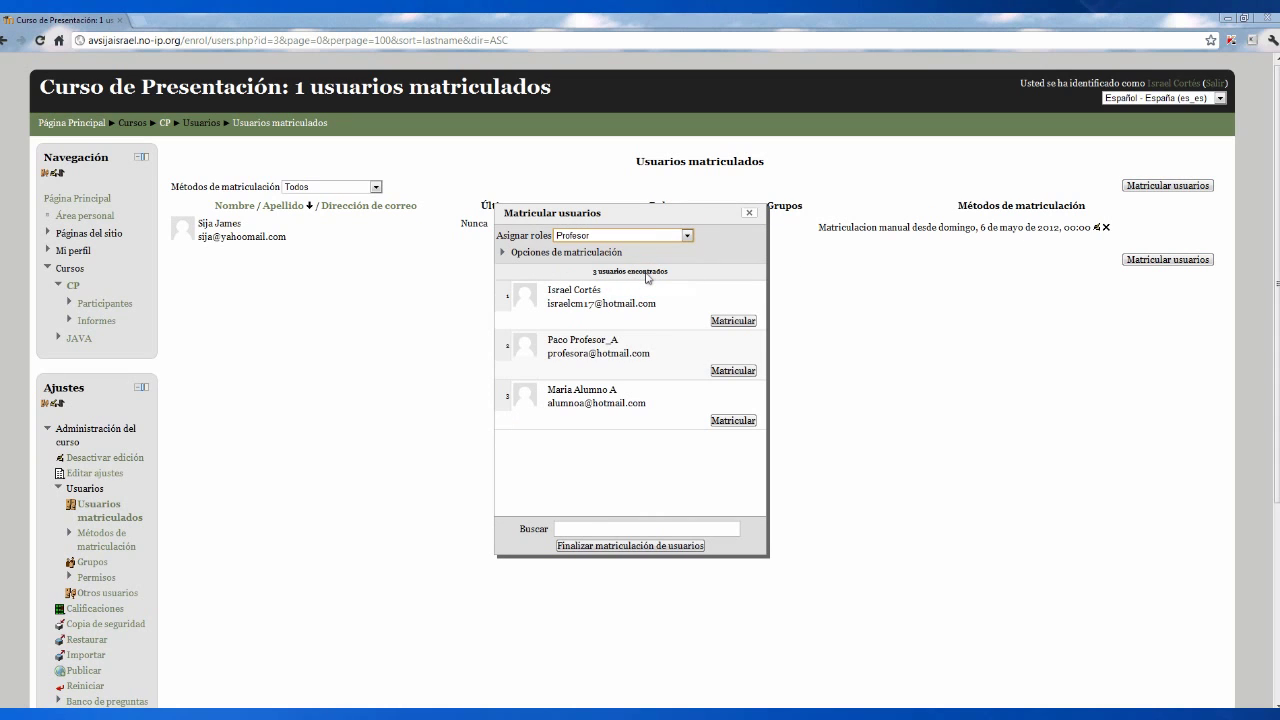
{"action": "left_click", "coordinate": [730, 371]}
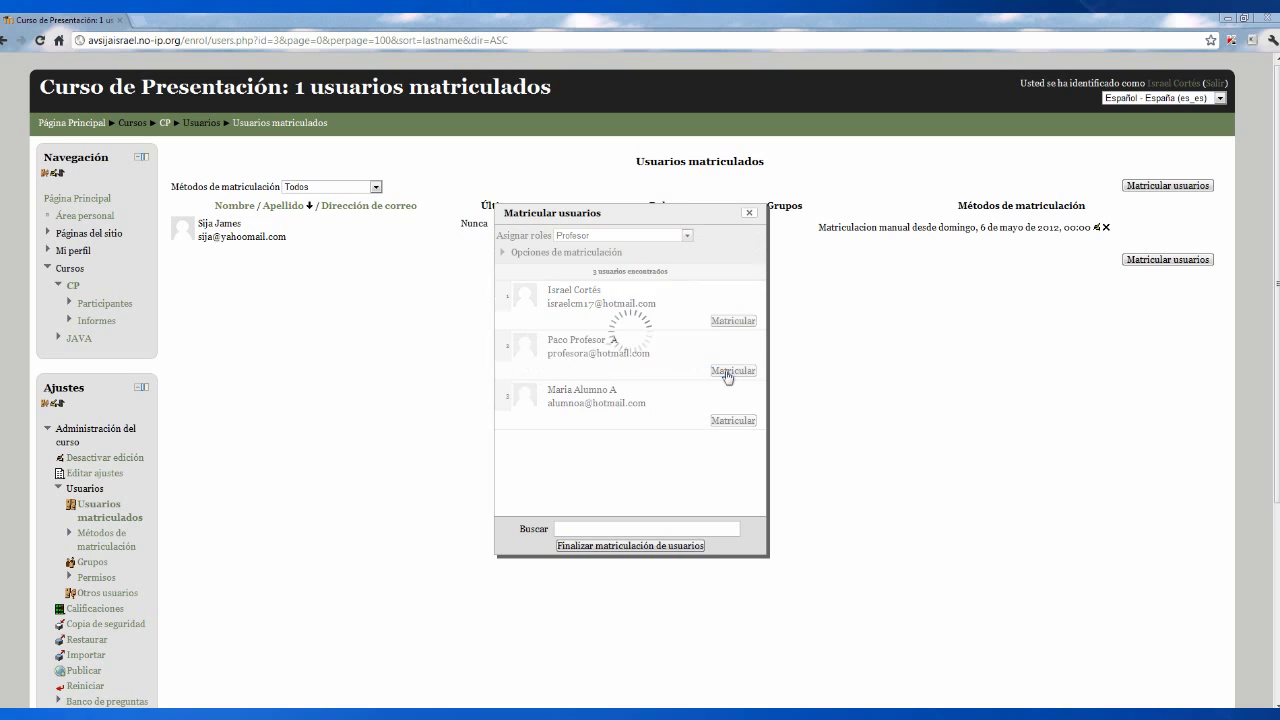
{"action": "left_click", "coordinate": [684, 546]}
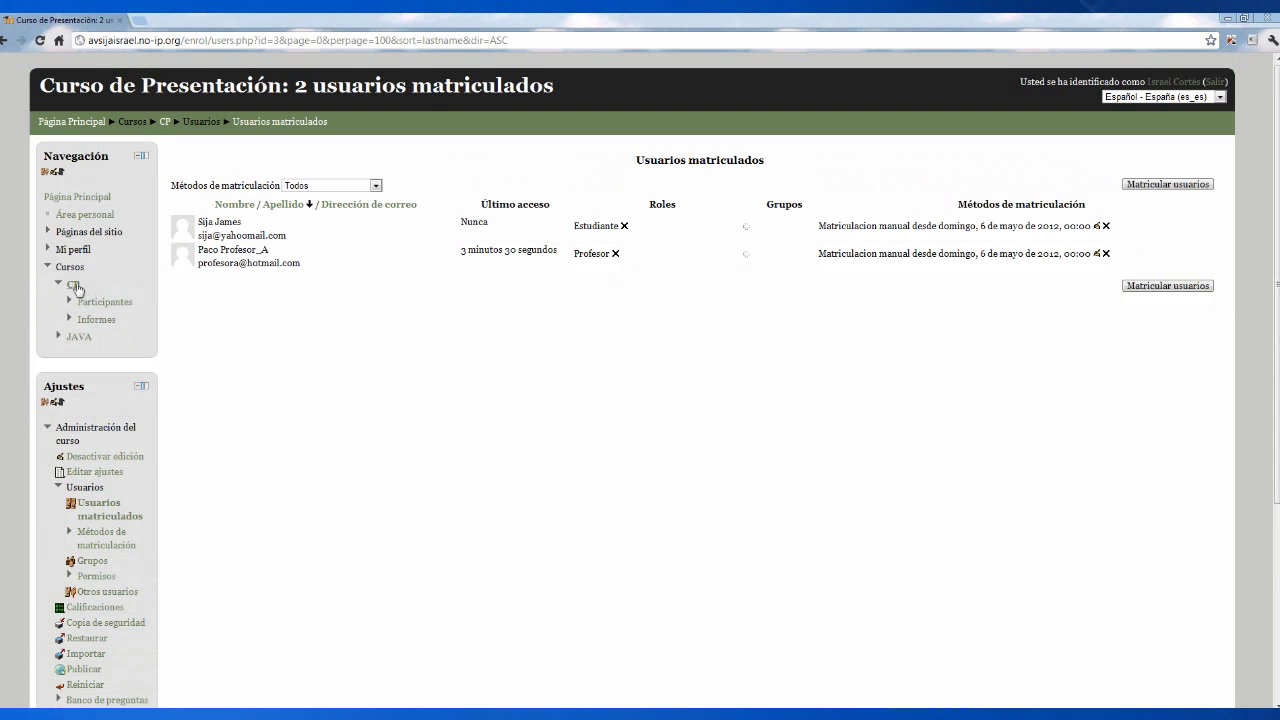
{"action": "left_click", "coordinate": [74, 286]}
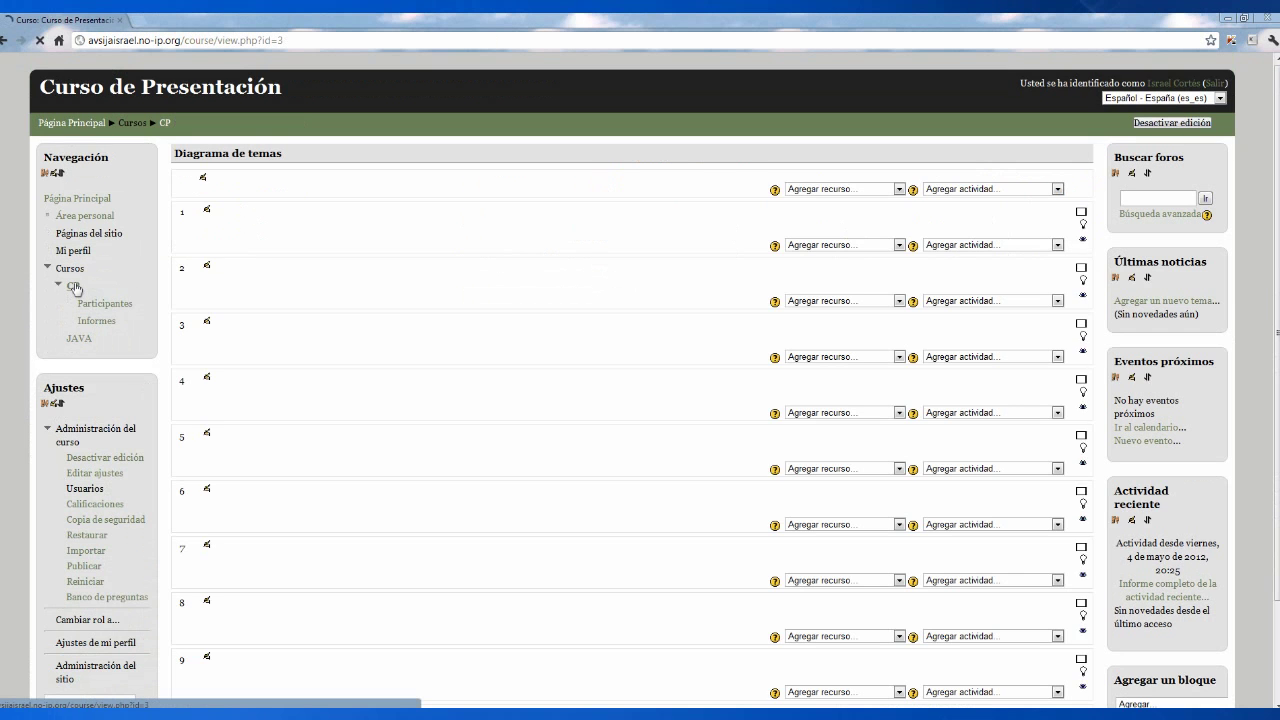
- Add an OpenMeetings activity to topic 1 via Agregar actividad
{"action": "left_click", "coordinate": [900, 245]}
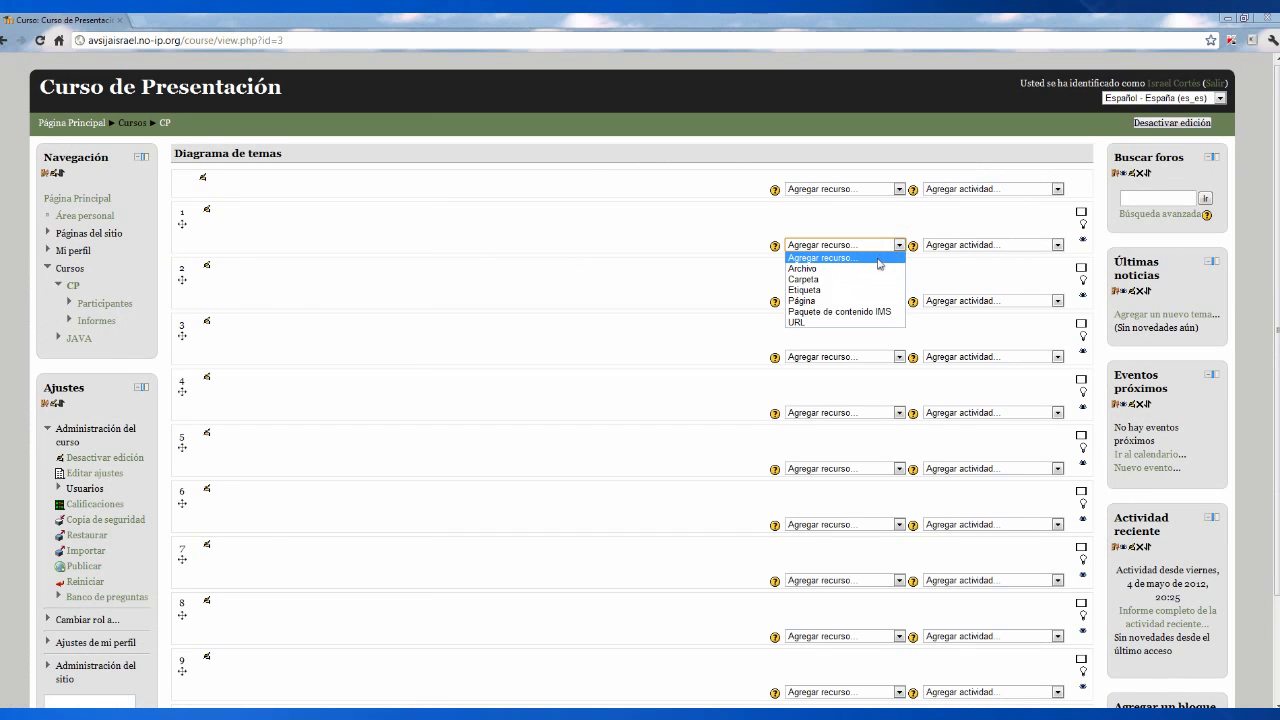
{"action": "left_click", "coordinate": [901, 245]}
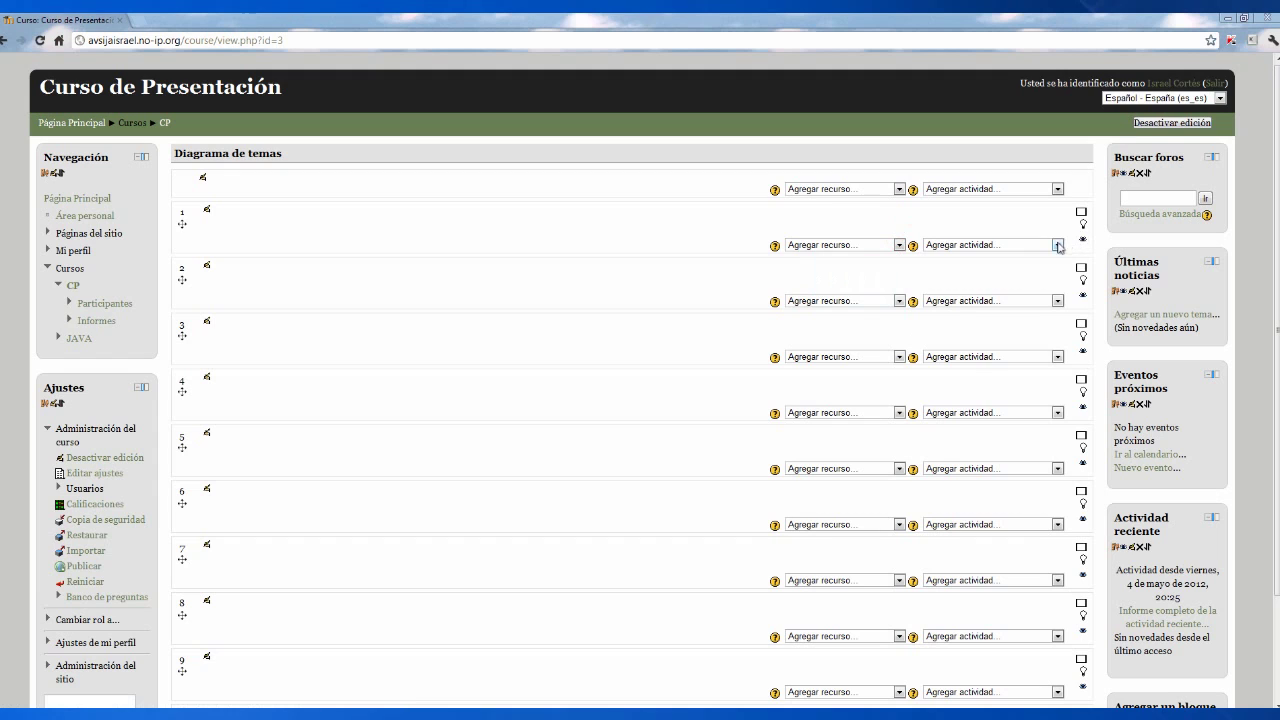
{"action": "left_click", "coordinate": [1057, 245]}
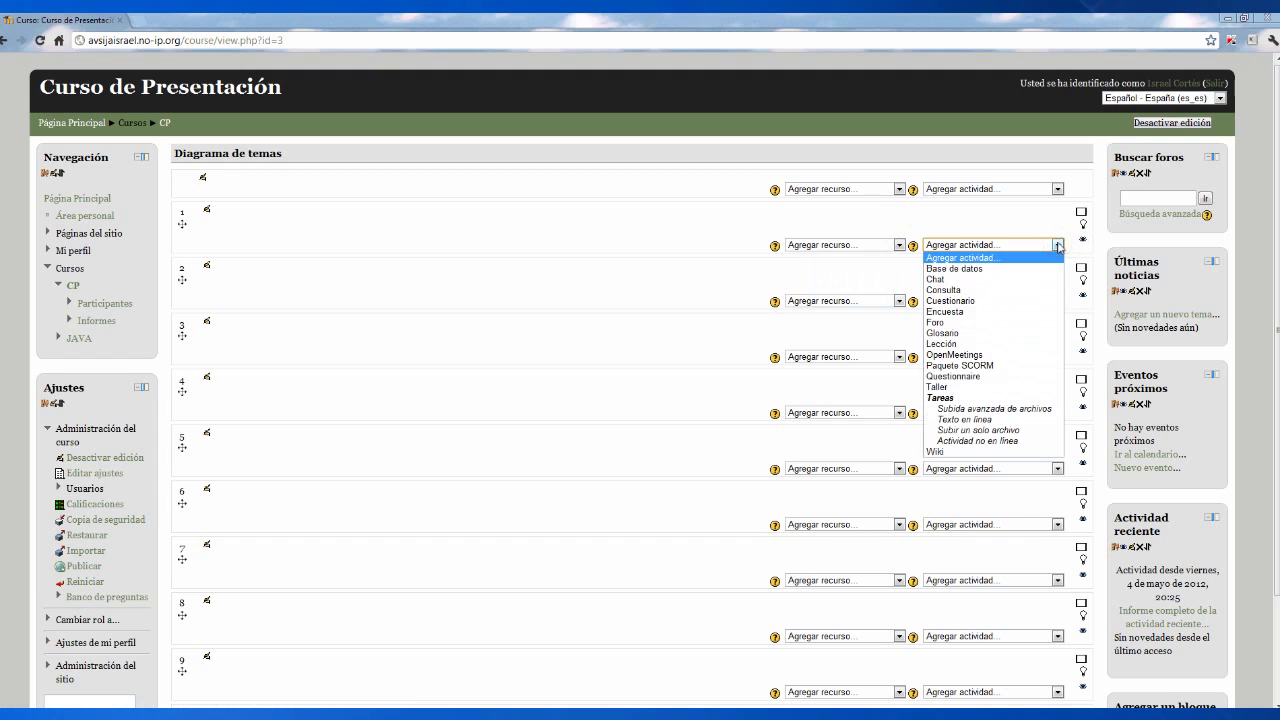
{"action": "left_click", "coordinate": [986, 356]}
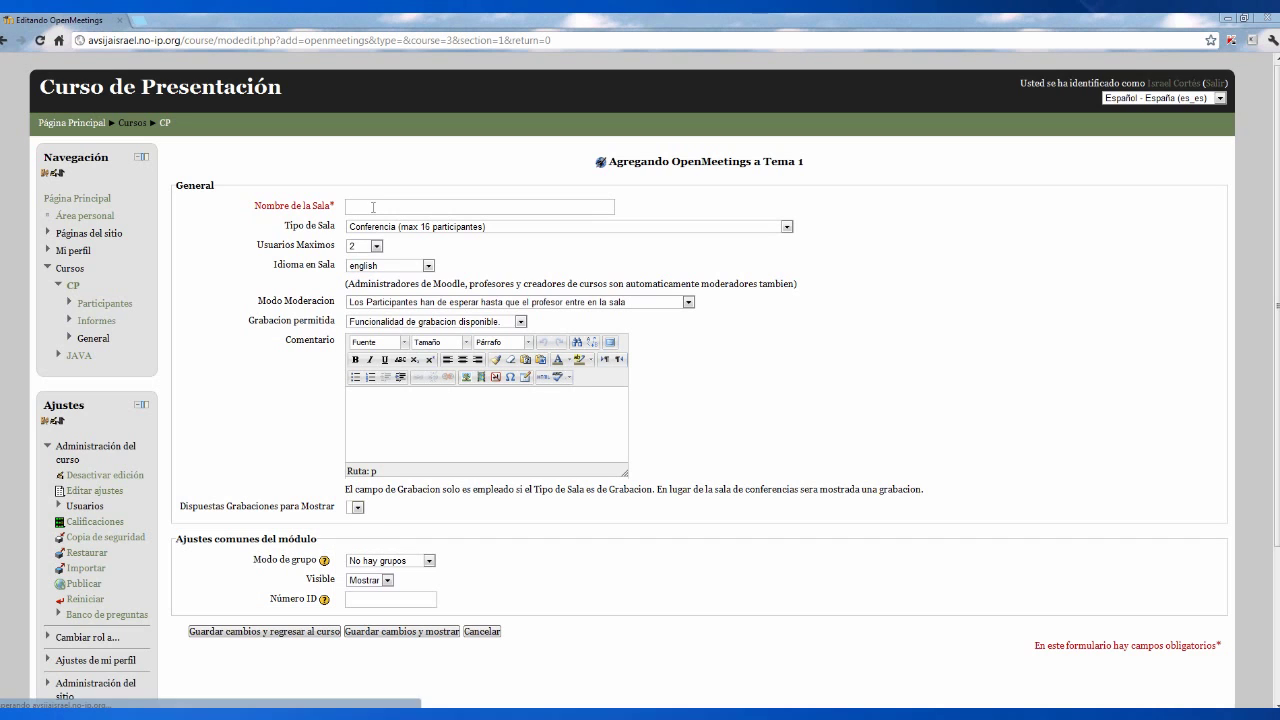
- Name the room Presentacion with 8 maximum users and spanish language, then save
{"action": "left_click", "coordinate": [373, 207]}
{"action": "type", "text": "Presentacion"}
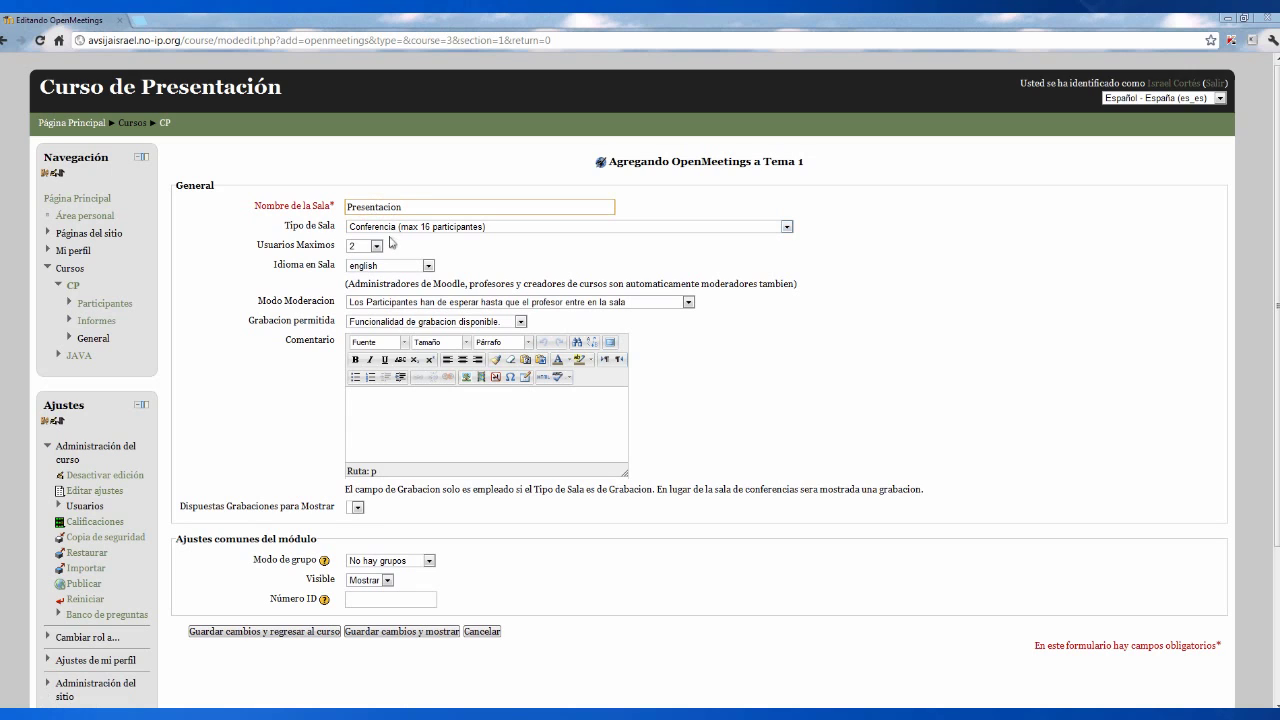
{"action": "left_click", "coordinate": [376, 246]}
{"action": "left_click", "coordinate": [363, 287]}
{"action": "left_click", "coordinate": [428, 266]}
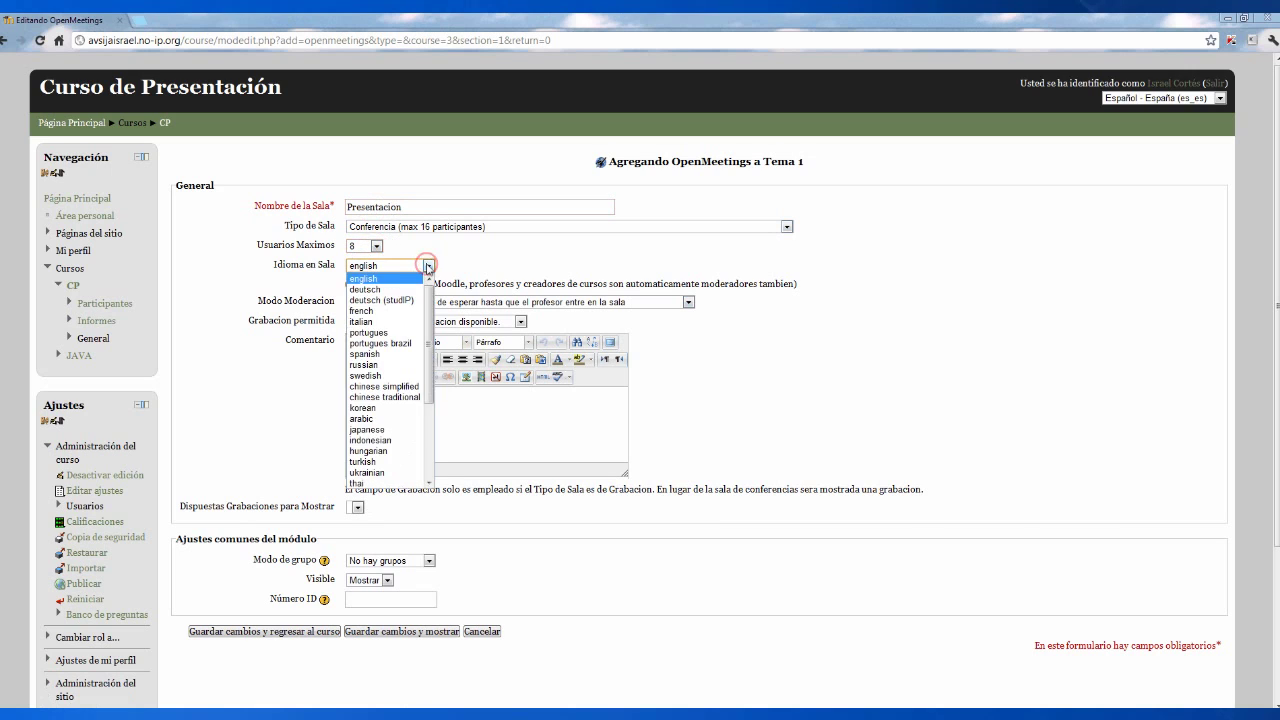
{"action": "left_click", "coordinate": [380, 354]}
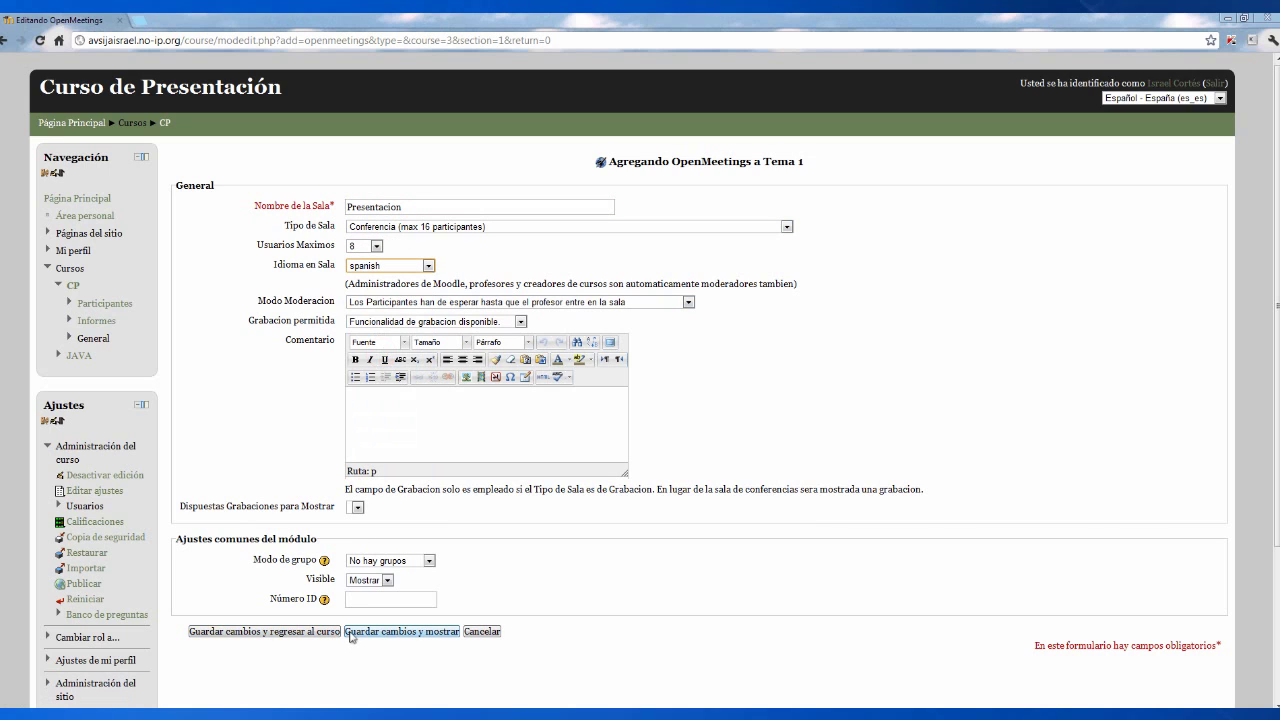
{"action": "left_click", "coordinate": [351, 633]}
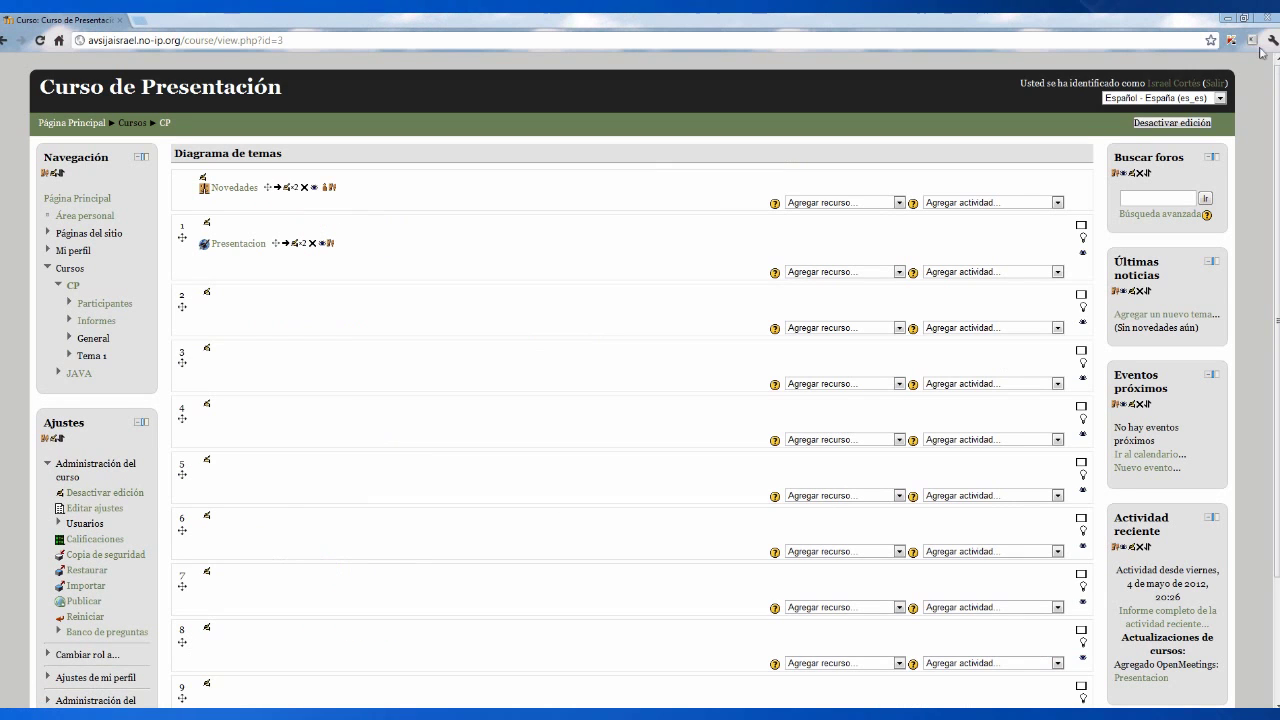
- Log out of the admin session and log back in with the student's username and password
{"action": "left_click", "coordinate": [1215, 84]}
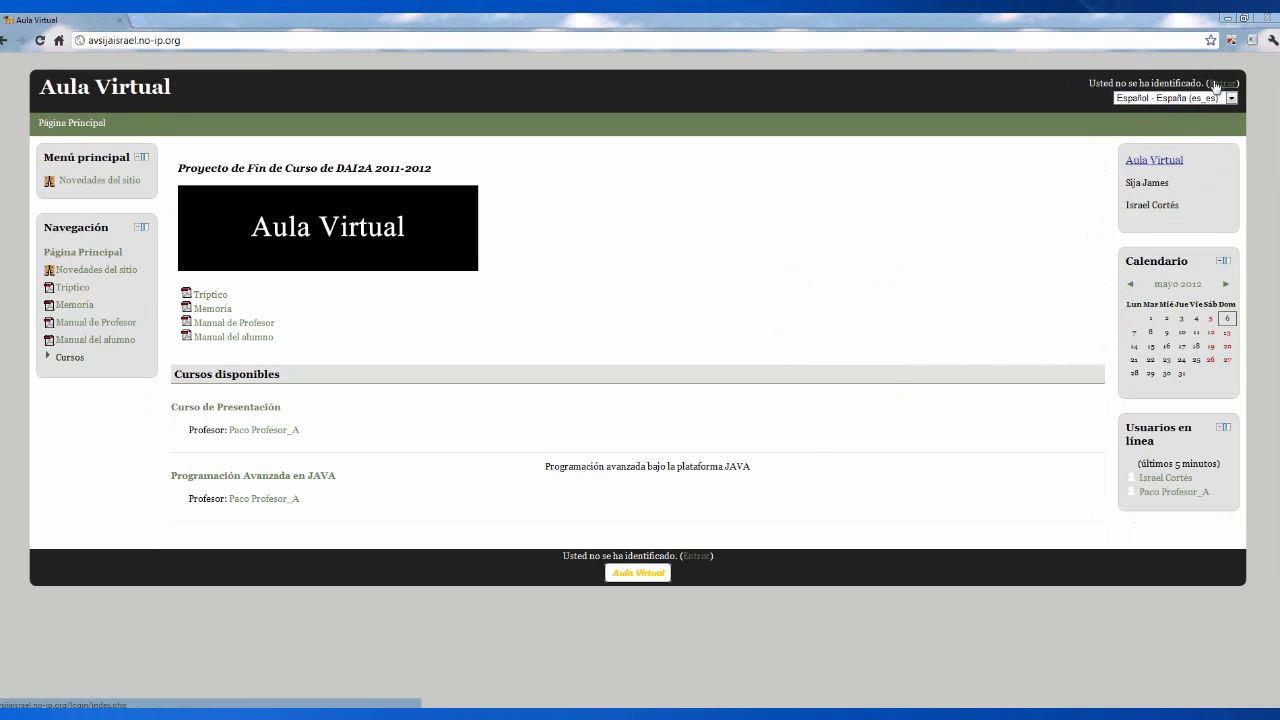
{"action": "left_click", "coordinate": [1215, 84]}
{"action": "double_click", "coordinate": [630, 227]}
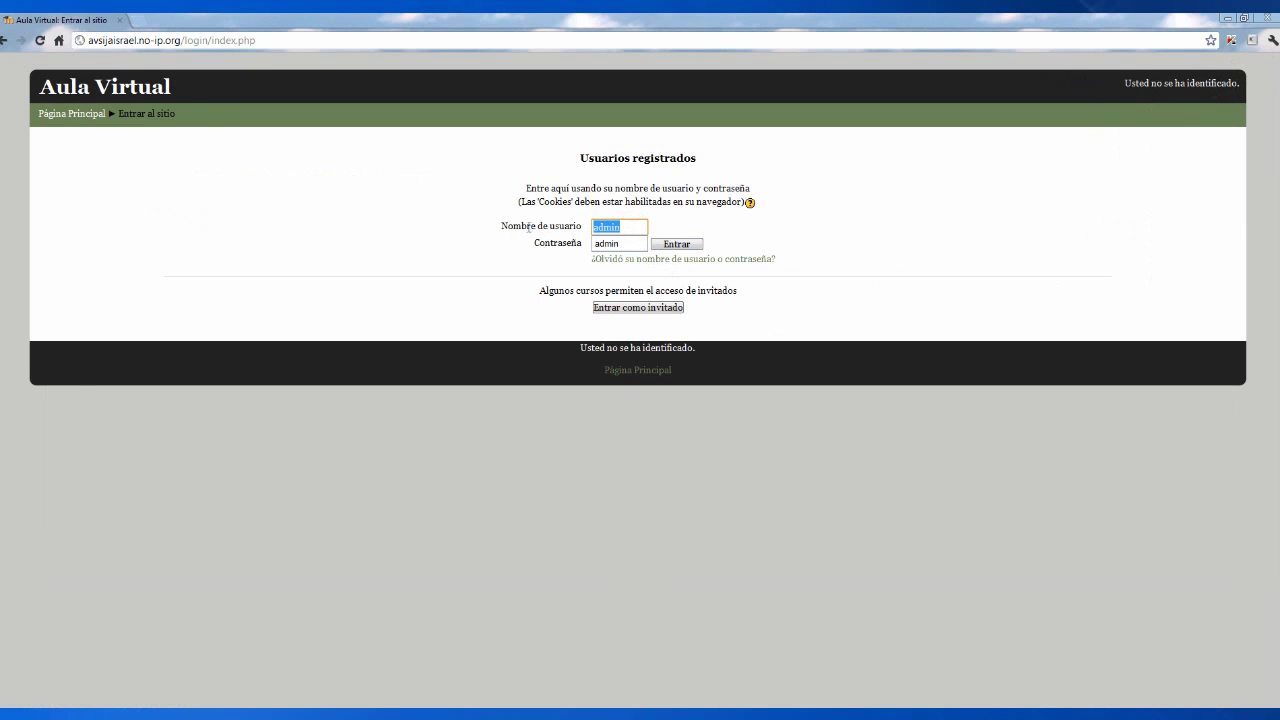
{"action": "type", "text": "sija"}
{"action": "left_click", "coordinate": [596, 243]}
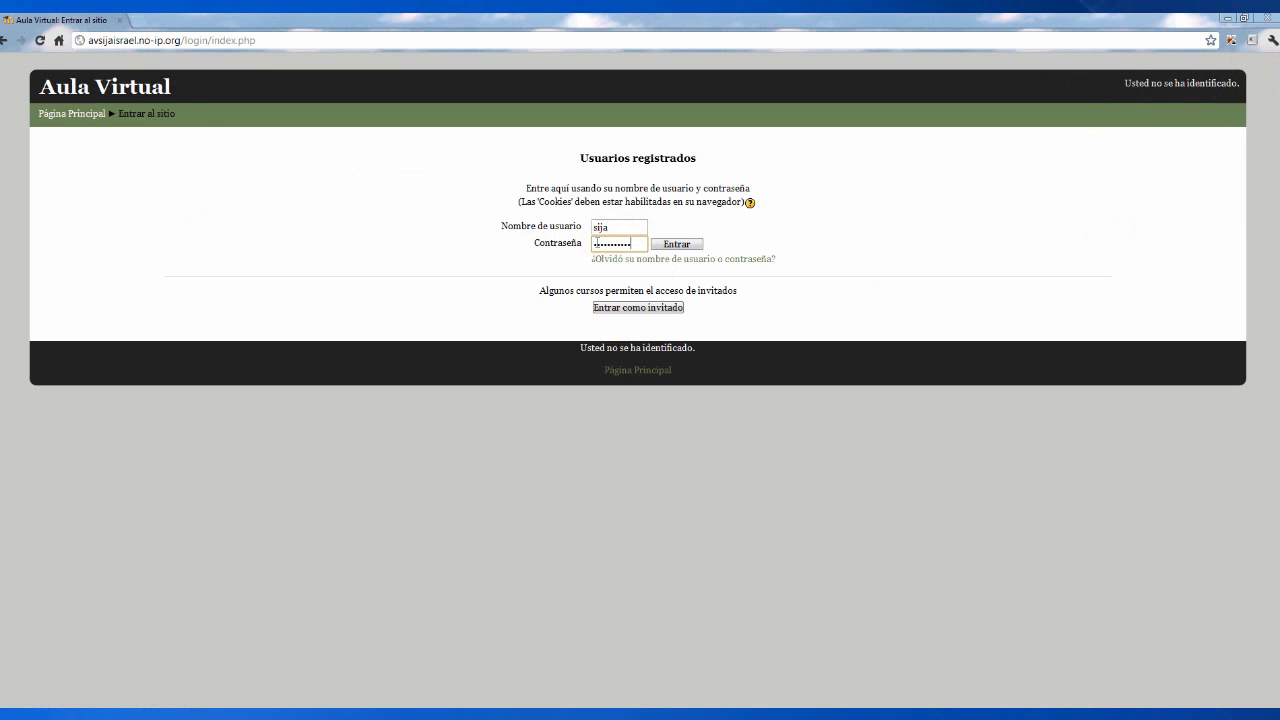
{"action": "key", "text": "Return"}
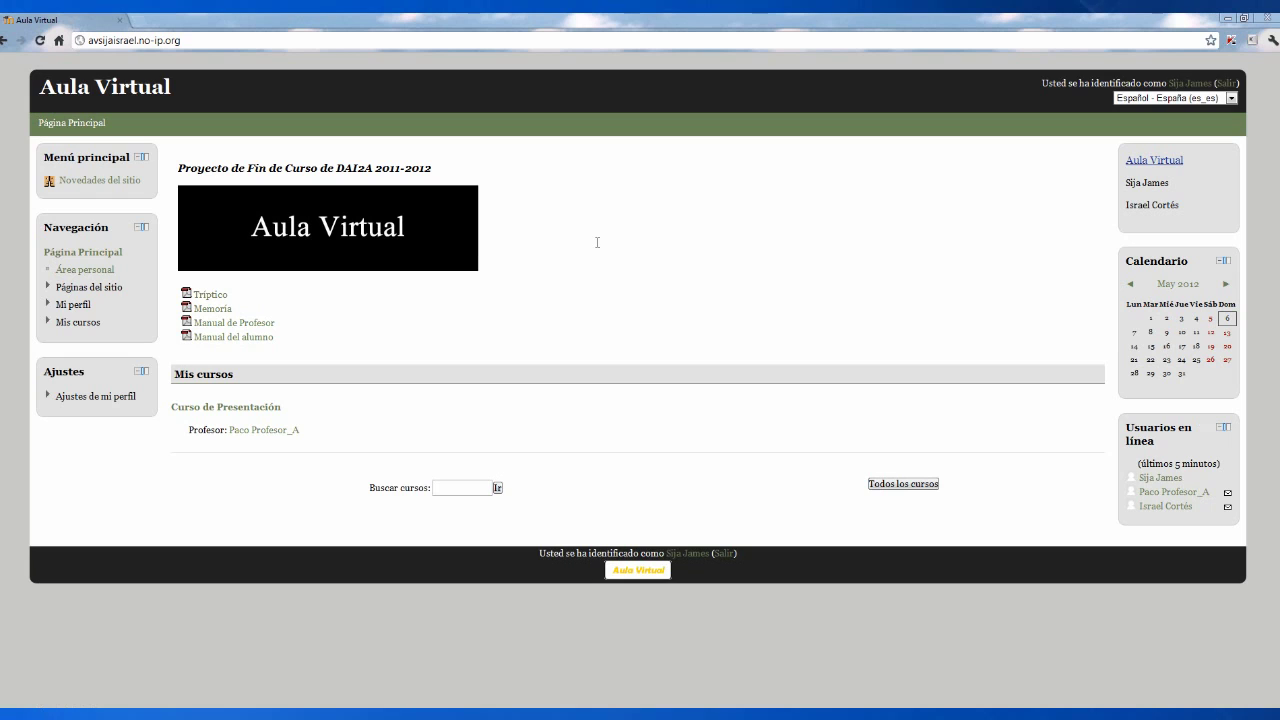
- Open the Curso de Presentación course from Mis cursos > CP
{"action": "left_click", "coordinate": [60, 327]}
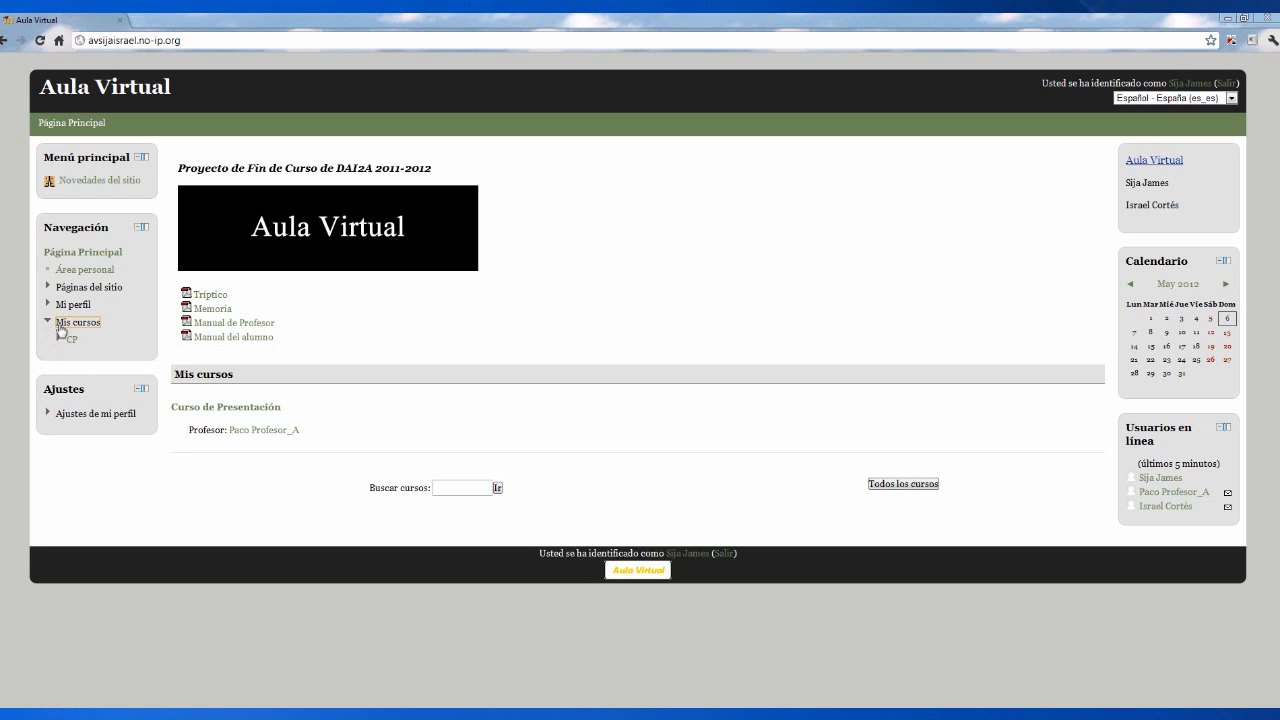
{"action": "left_click", "coordinate": [73, 339]}
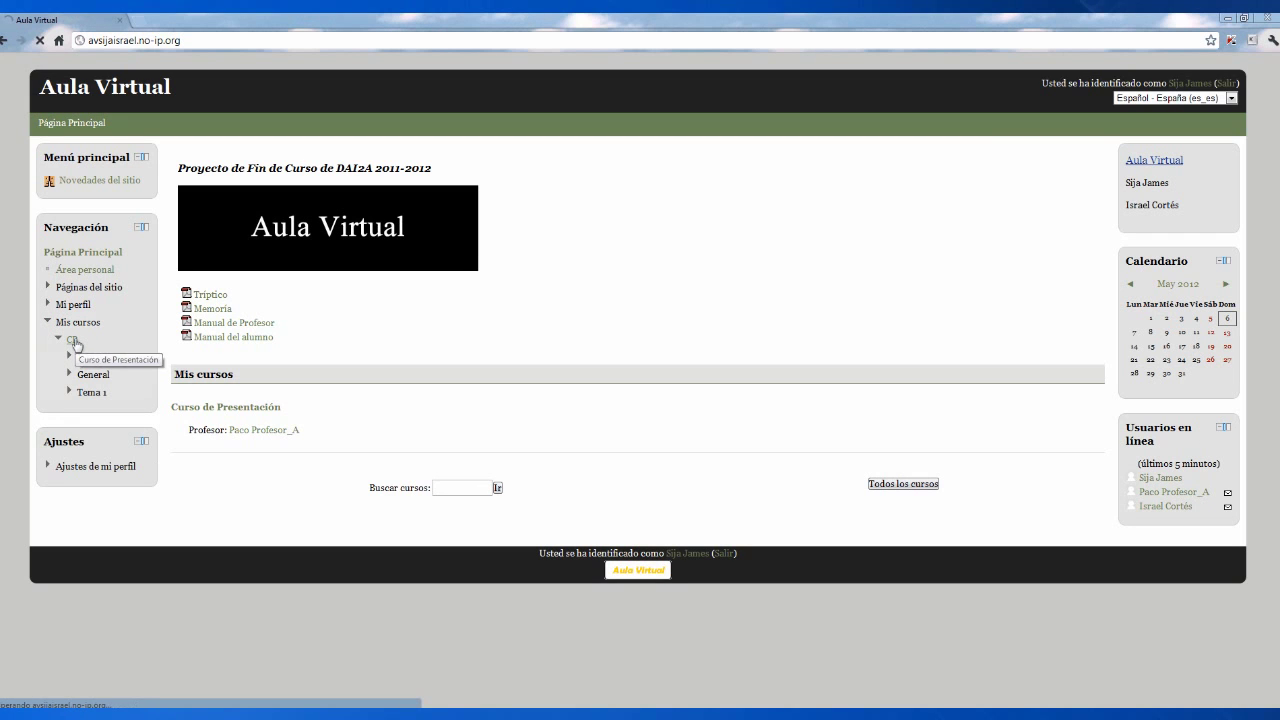
{"action": "left_click", "coordinate": [74, 342]}
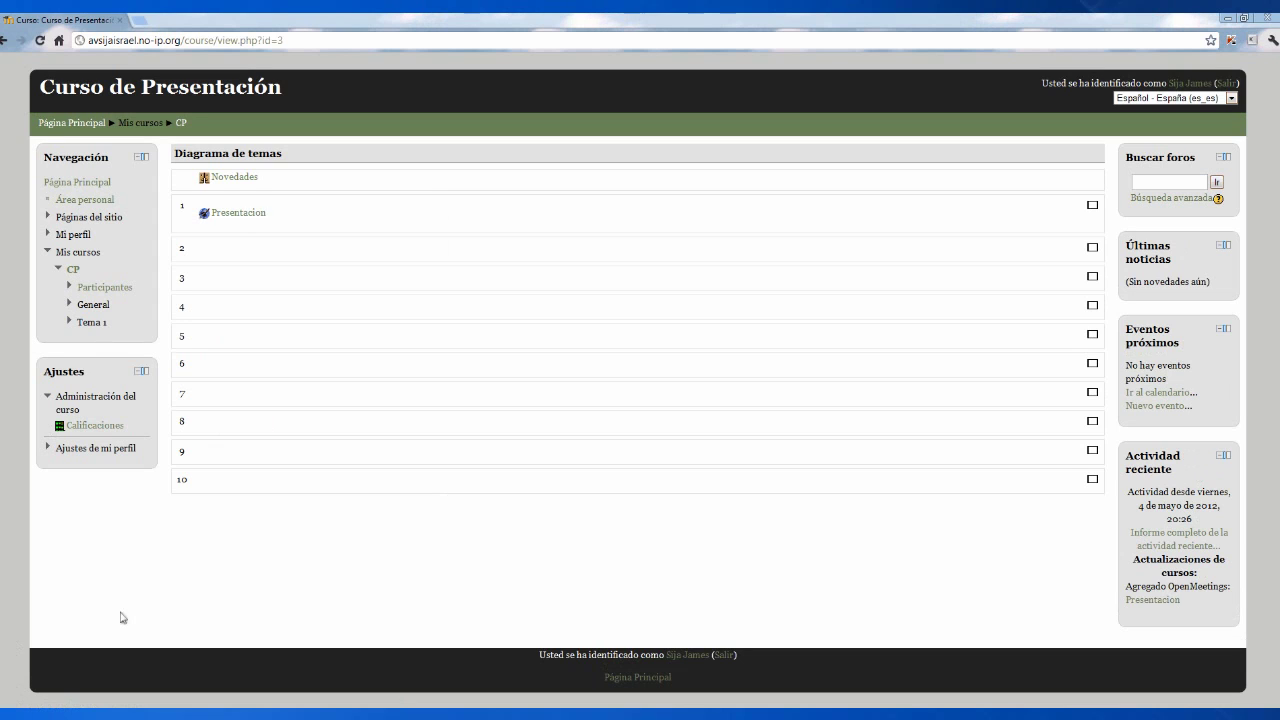
- Enter the Presentacion conference, confirm the devices, minimize own video and shift the teacher's video left
{"action": "left_click", "coordinate": [226, 221]}
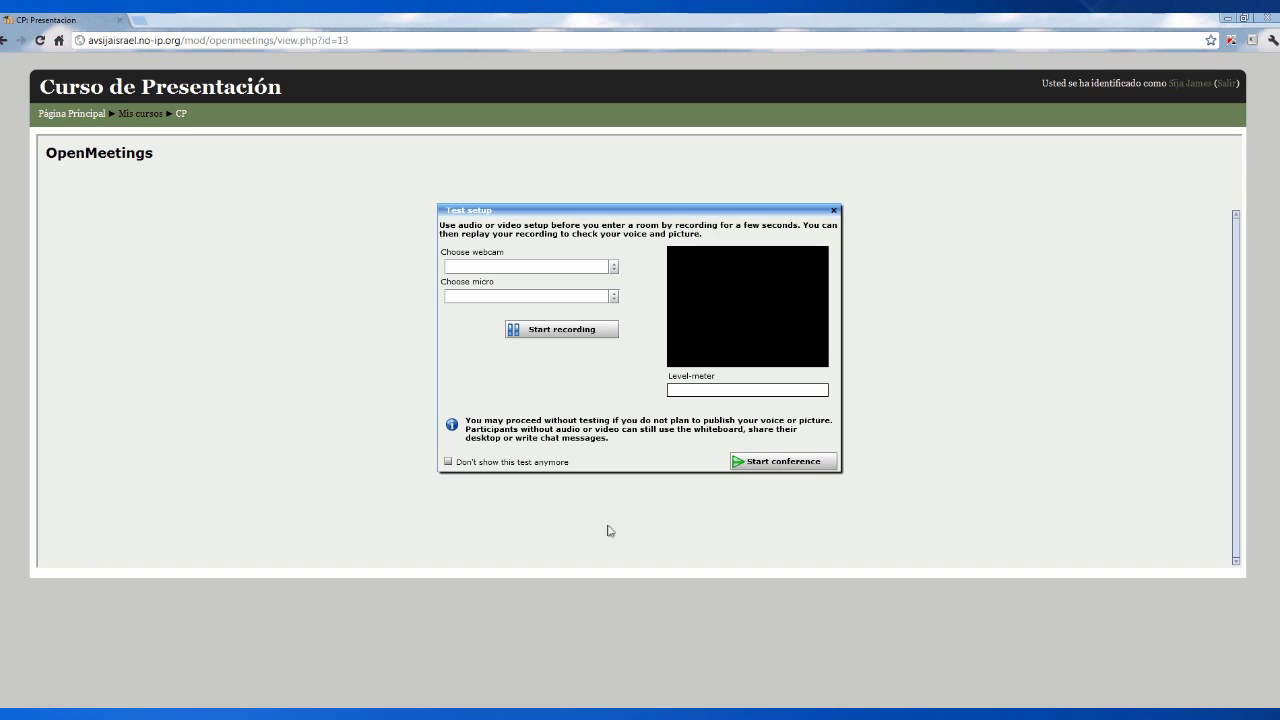
{"action": "left_click", "coordinate": [781, 462]}
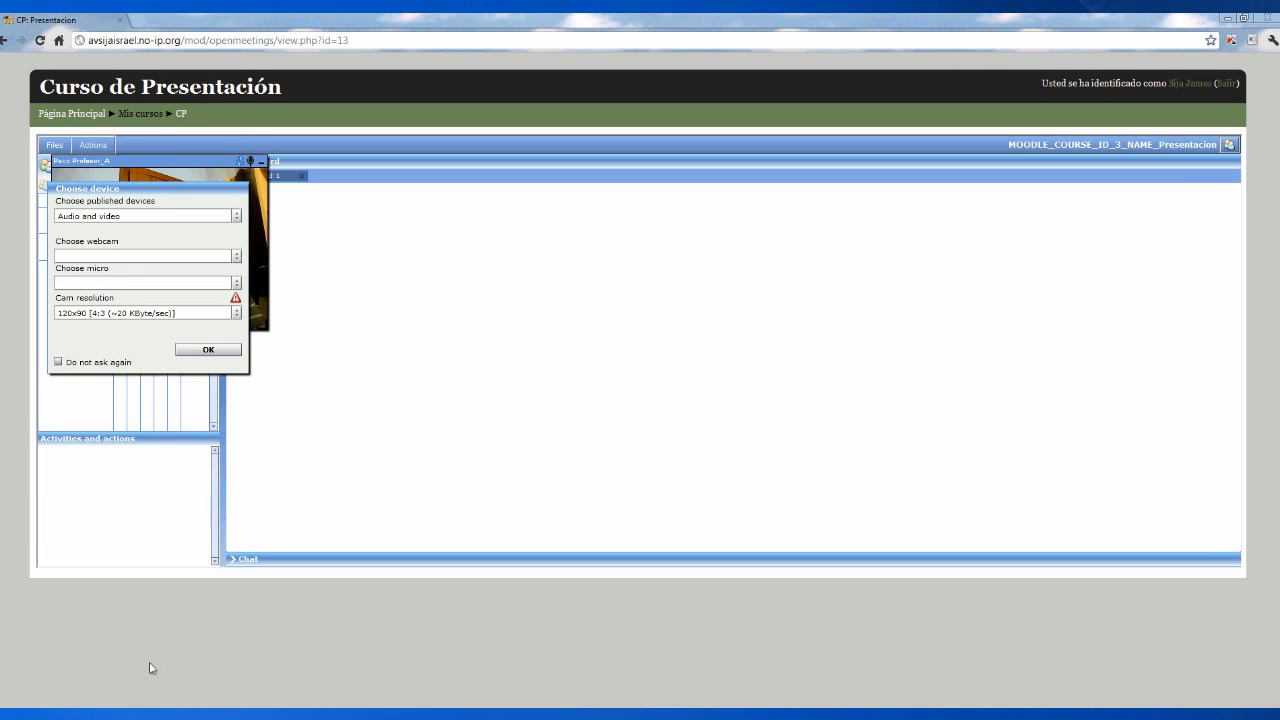
{"action": "left_click", "coordinate": [208, 350]}
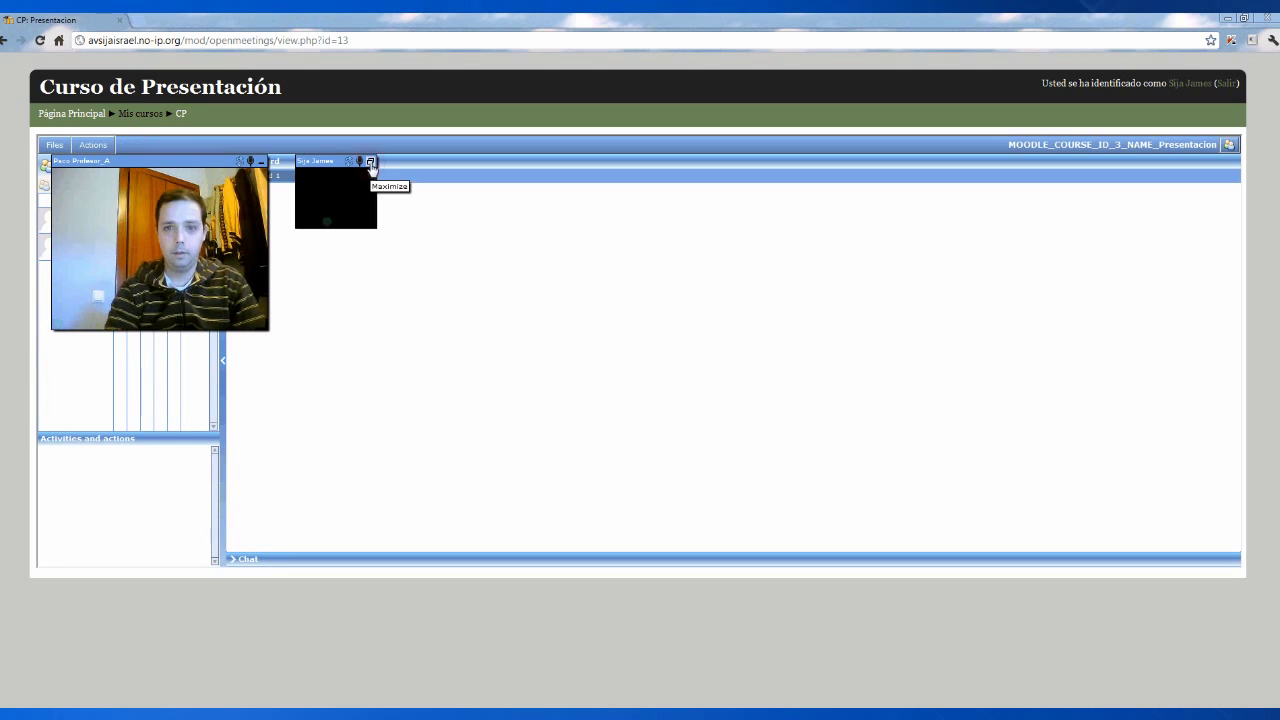
{"action": "left_click", "coordinate": [370, 163]}
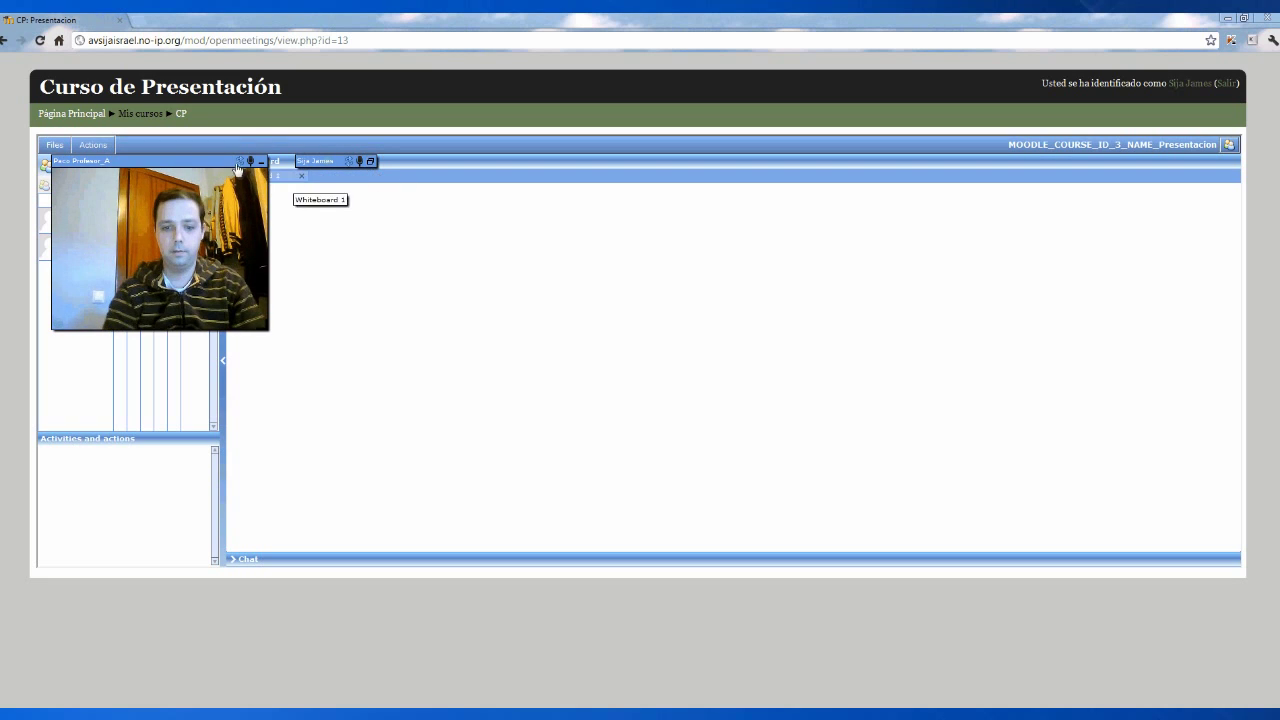
{"action": "left_click_drag", "start_coordinate": [181, 160], "coordinate": [135, 160]}
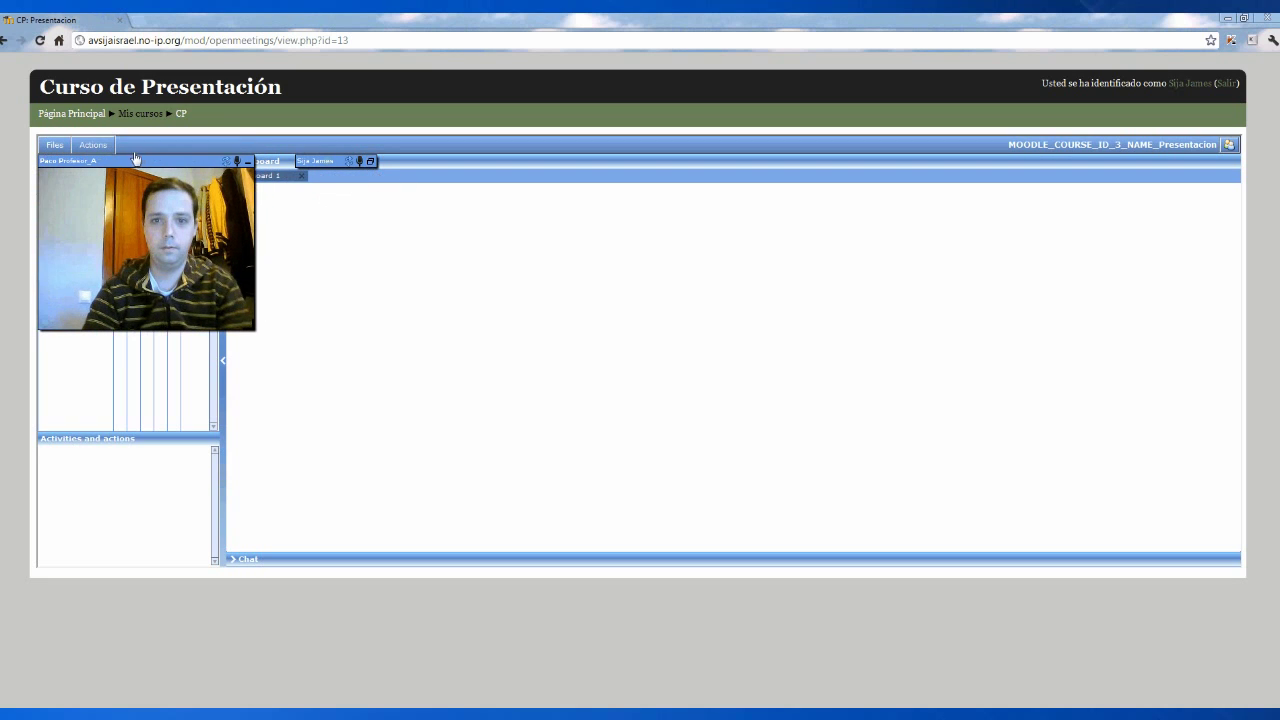